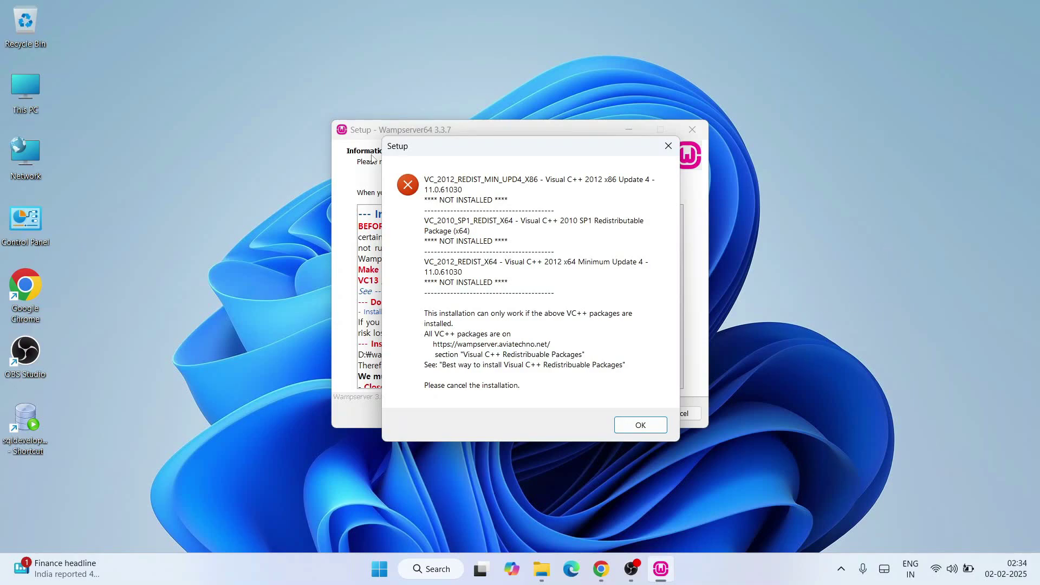
- Reposition the missing-packages error window over the WampServer installer
{"action": "mouse_move", "coordinate": [562, 151]}
{"action": "left_mouse_down"}
{"action": "mouse_move", "coordinate": [575, 186]}
{"action": "mouse_move", "coordinate": [516, 144]}
{"action": "left_mouse_up"}
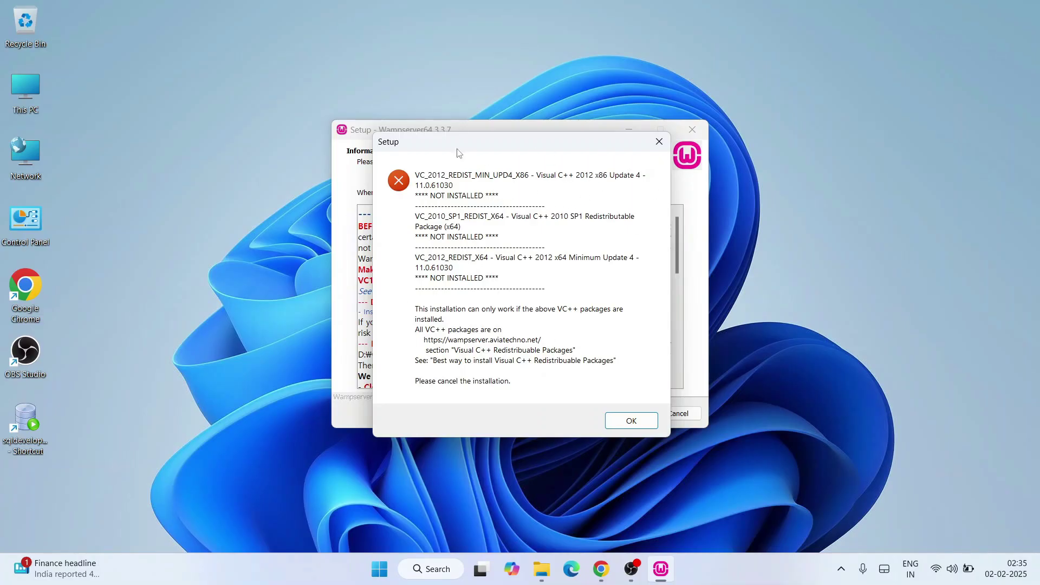
{"action": "left_click_drag", "start_coordinate": [486, 155], "coordinate": [665, 190]}
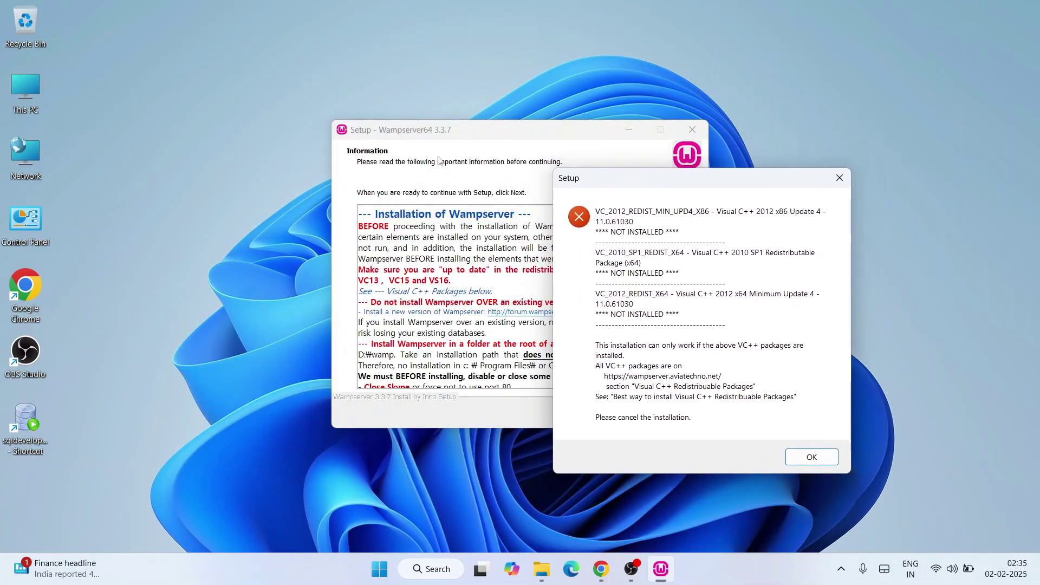
{"action": "left_click_drag", "start_coordinate": [650, 188], "coordinate": [467, 171]}
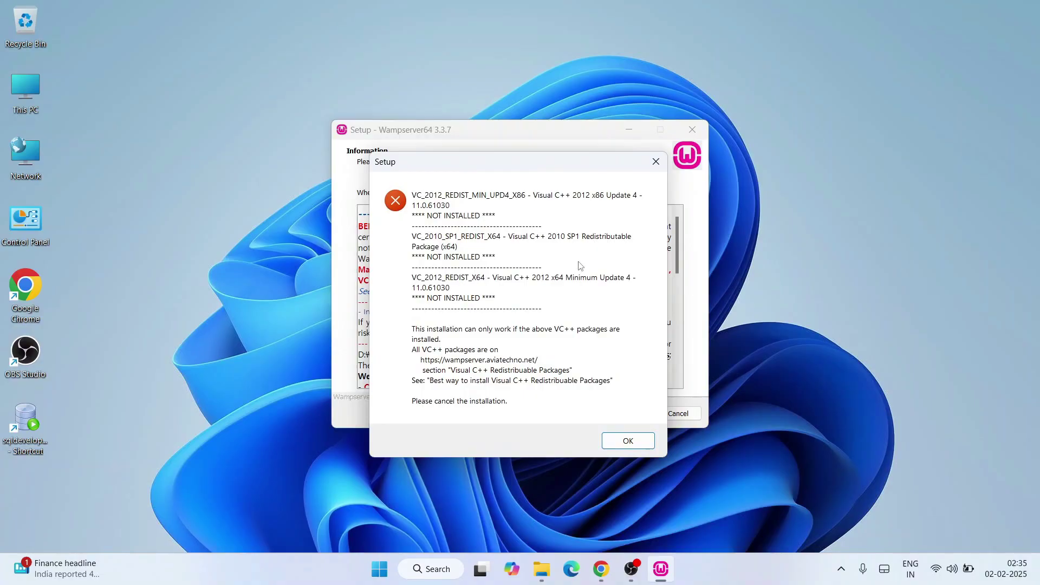
{"action": "left_click_drag", "start_coordinate": [487, 162], "coordinate": [528, 166]}
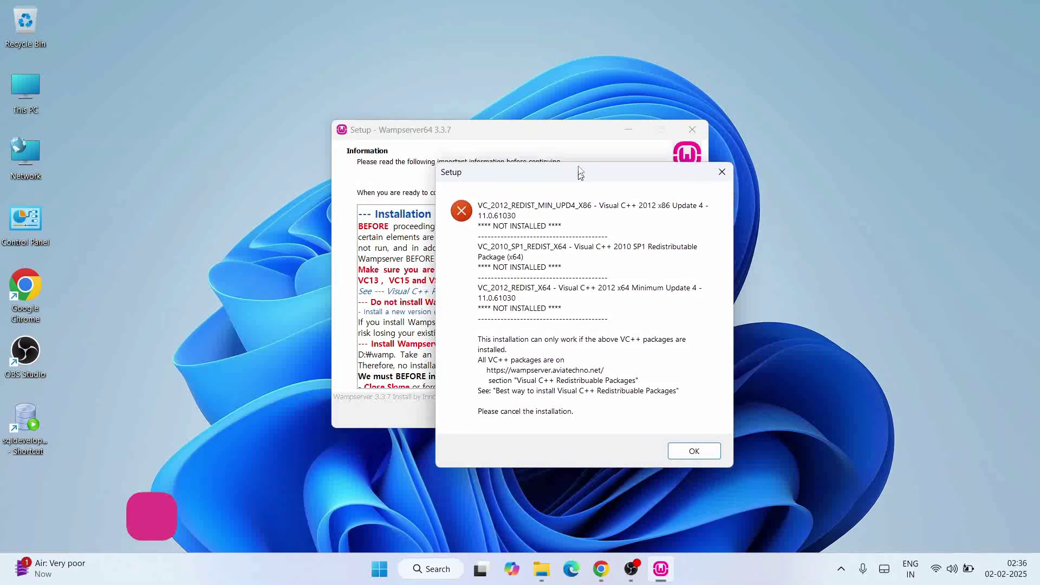
{"action": "left_click_drag", "start_coordinate": [580, 172], "coordinate": [571, 137]}
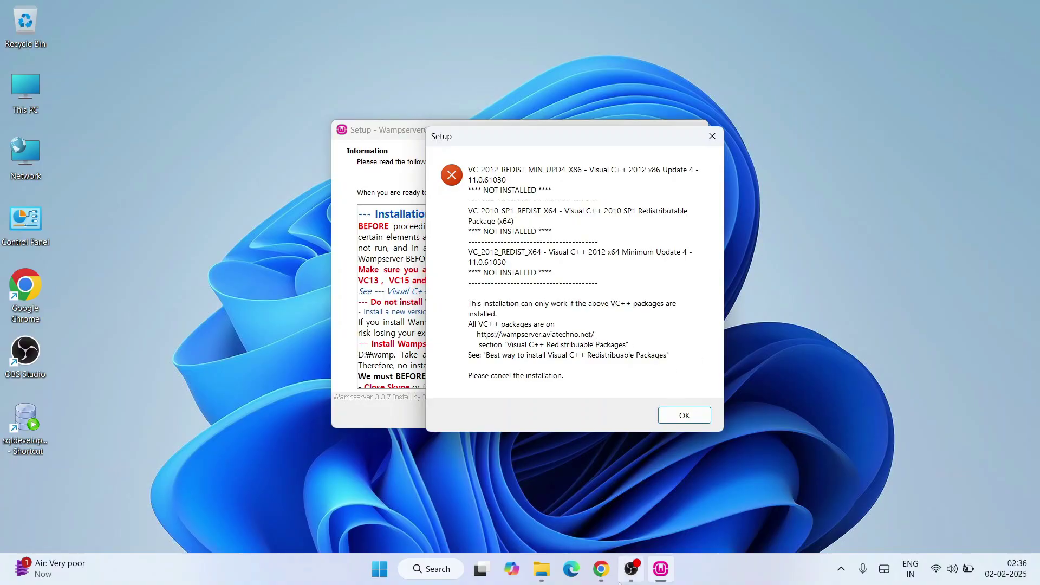
- Search Google for 'wampserver aviatechno' in Chrome and open the Wampserver Files and addons result
{"action": "left_click", "coordinate": [602, 569]}
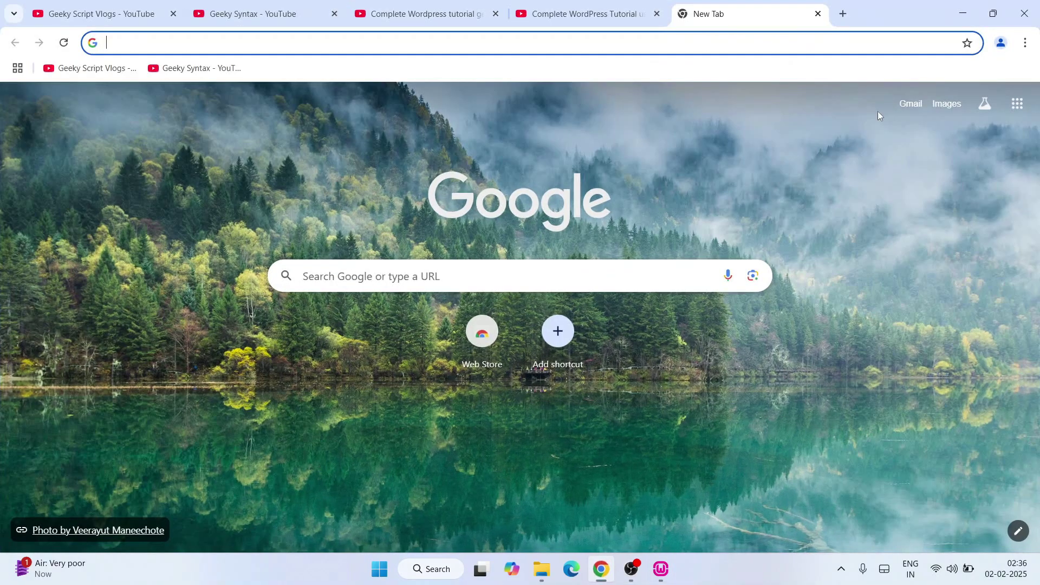
{"action": "left_click", "coordinate": [459, 46]}
{"action": "type", "text": "wampserver "}
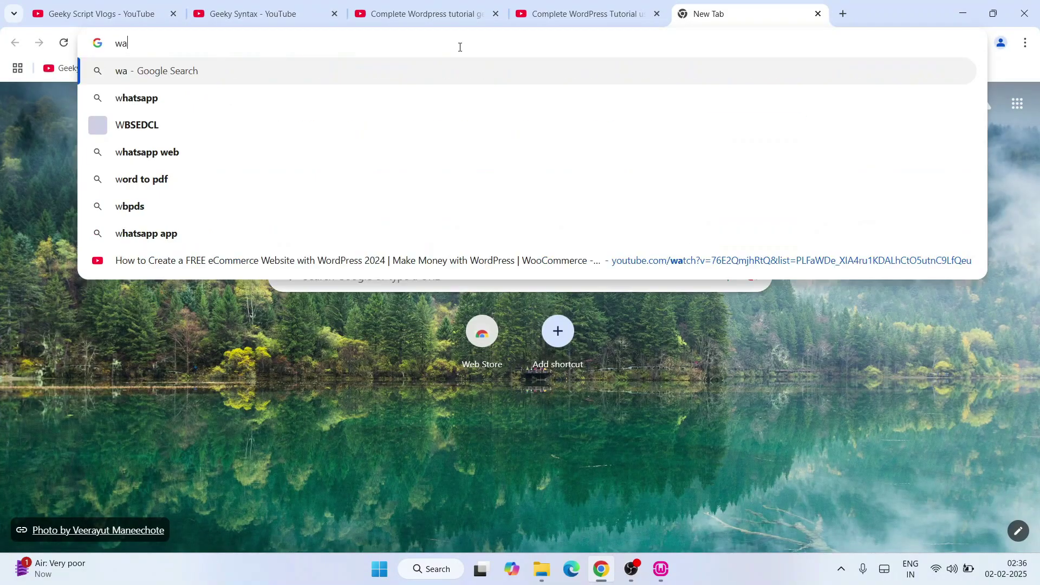
{"action": "type", "text": "a"}
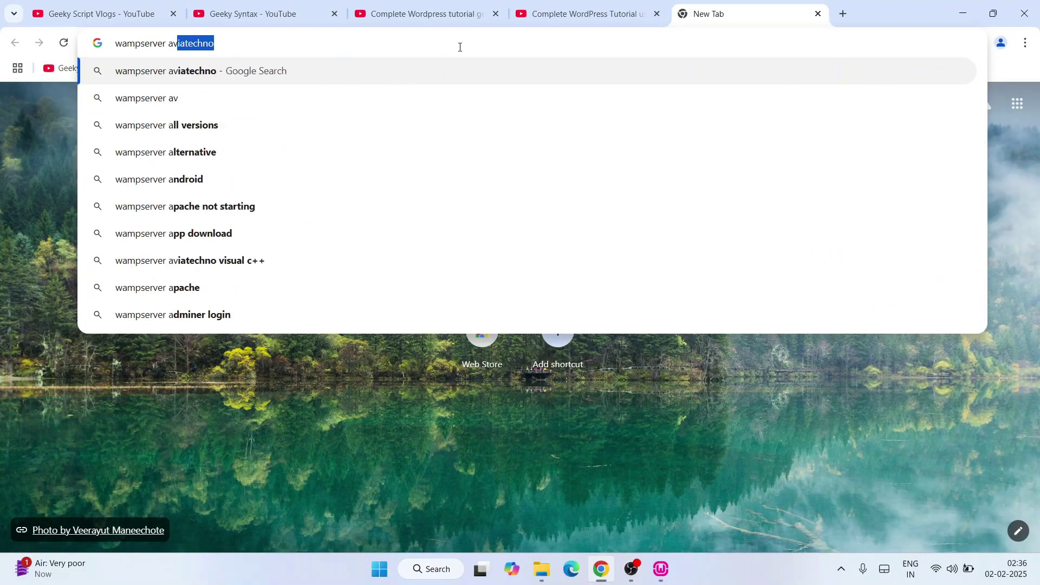
{"action": "type", "text": "v"}
{"action": "key", "text": "Right"}
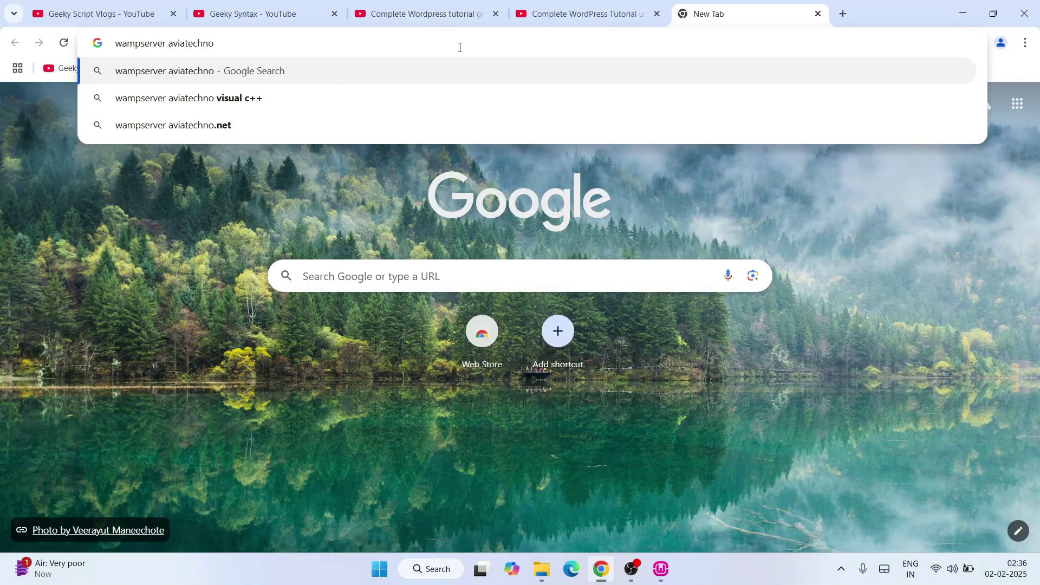
{"action": "key", "text": "Return"}
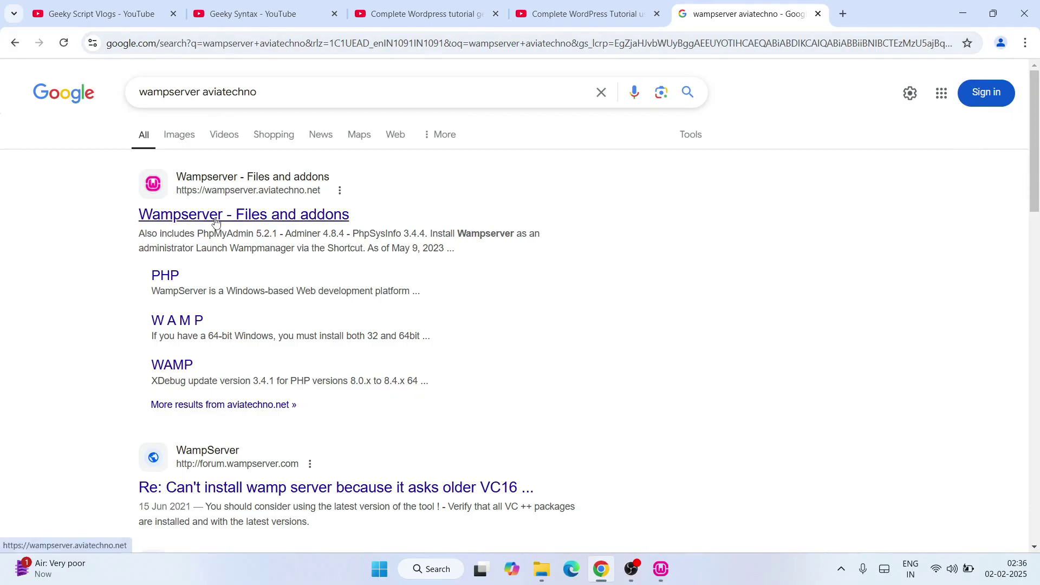
{"action": "left_click", "coordinate": [217, 222]}
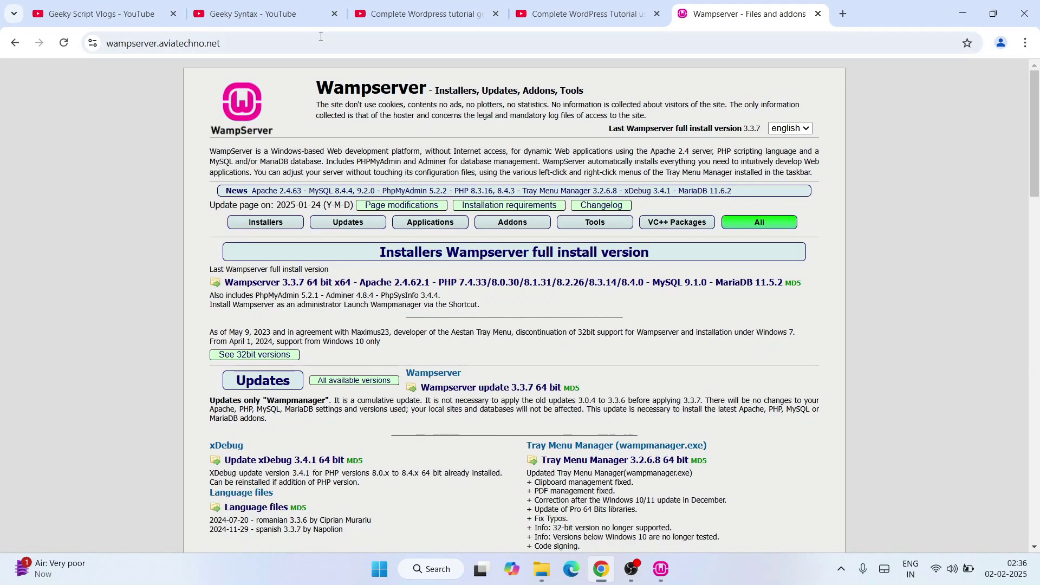
- Review the Visual C++ Redistributable Packages section's VC2015-2022 note, then reshow the installer's error
{"action": "left_click", "coordinate": [322, 43]}
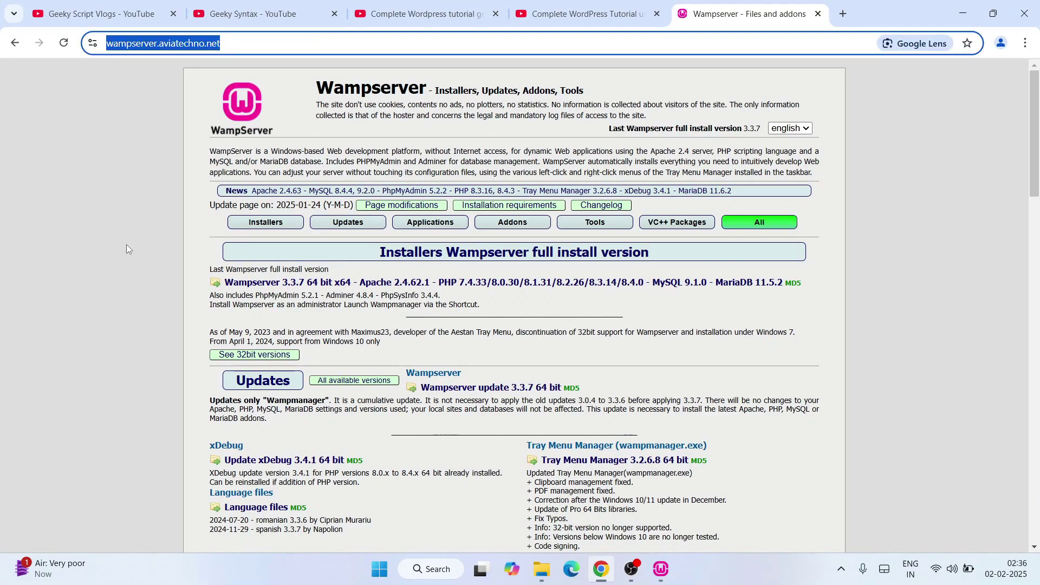
{"action": "left_click", "coordinate": [248, 280]}
{"action": "scroll", "coordinate": [388, 342], "scroll_direction": "down", "scroll_amount": 1}
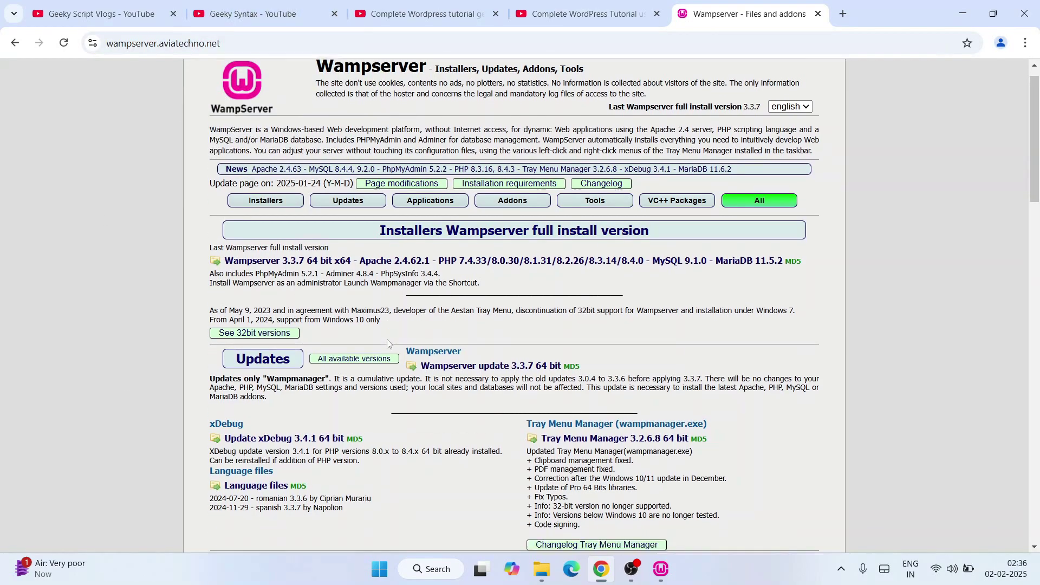
{"action": "scroll", "coordinate": [388, 342], "scroll_direction": "up", "scroll_amount": 1}
{"action": "scroll", "coordinate": [389, 342], "scroll_direction": "up", "scroll_amount": 1}
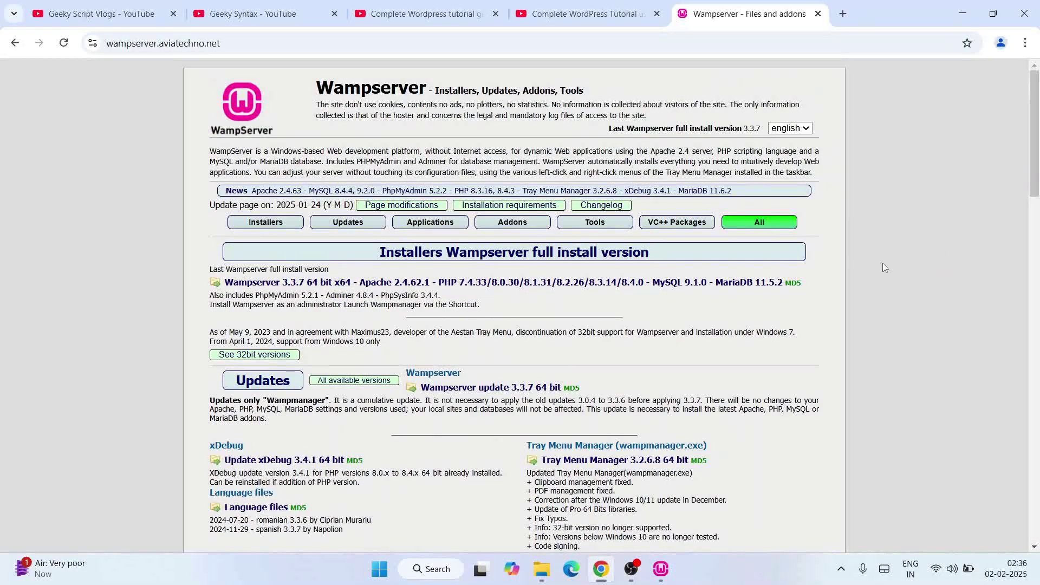
{"action": "scroll", "coordinate": [883, 262], "scroll_direction": "down", "scroll_amount": 8}
{"action": "scroll", "coordinate": [883, 263], "scroll_direction": "down", "scroll_amount": 8}
{"action": "scroll", "coordinate": [883, 262], "scroll_direction": "down", "scroll_amount": 5}
{"action": "scroll", "coordinate": [883, 262], "scroll_direction": "down", "scroll_amount": 3}
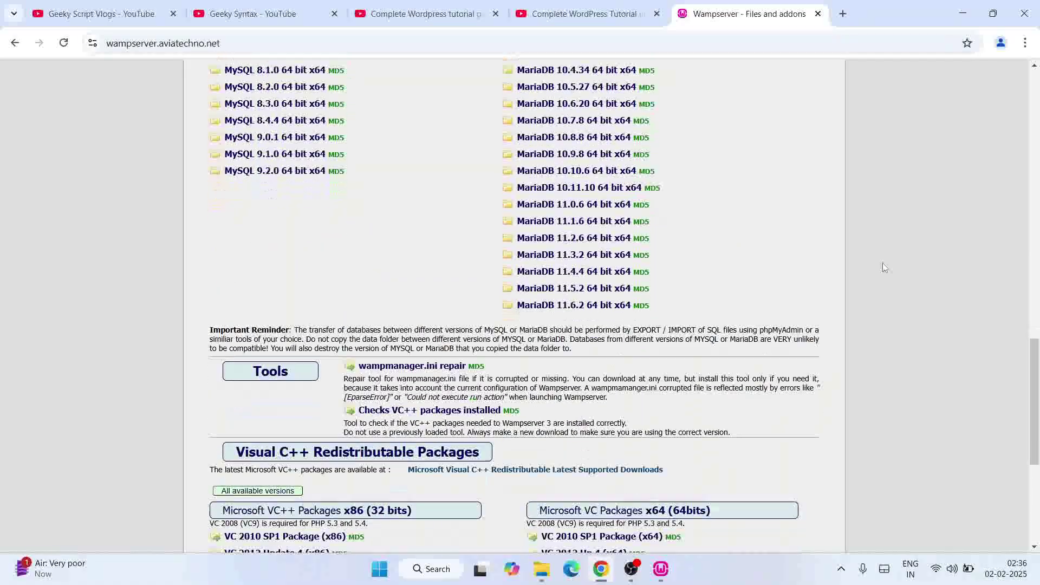
{"action": "scroll", "coordinate": [883, 263], "scroll_direction": "down", "scroll_amount": 4}
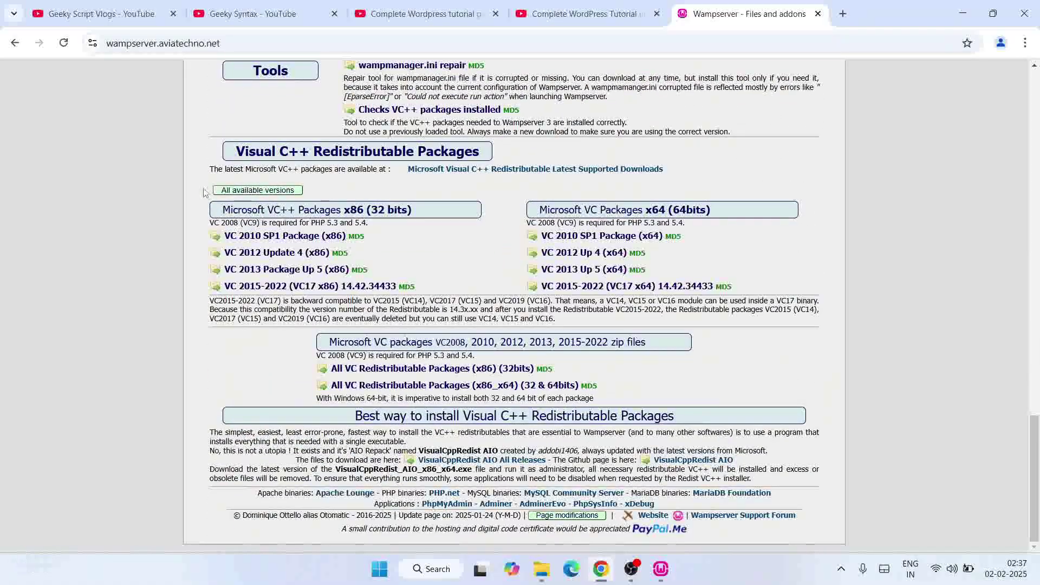
{"action": "left_click_drag", "start_coordinate": [731, 286], "coordinate": [647, 345]}
{"action": "left_click", "coordinate": [961, 306]}
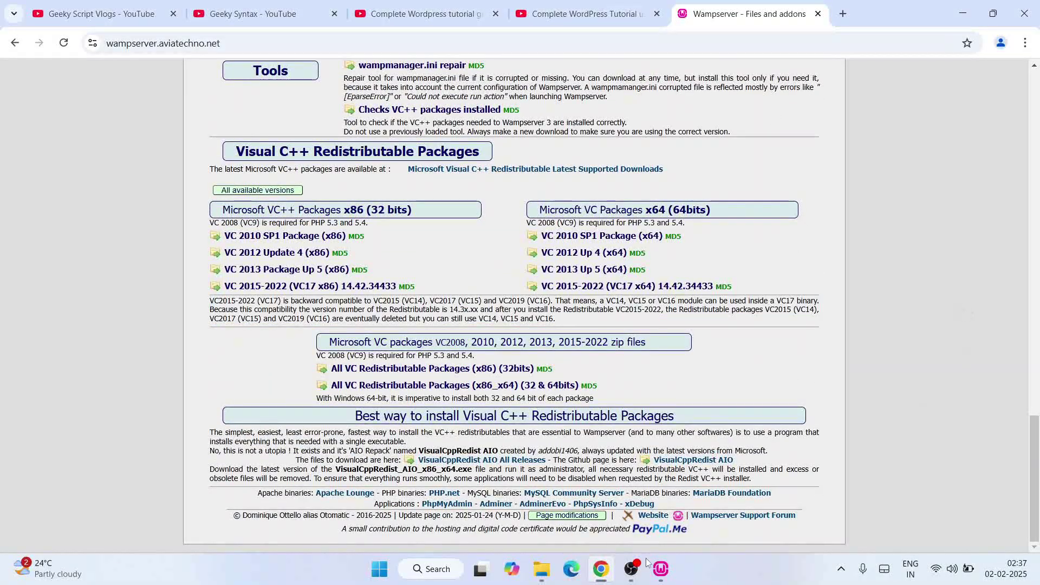
{"action": "left_click", "coordinate": [660, 568]}
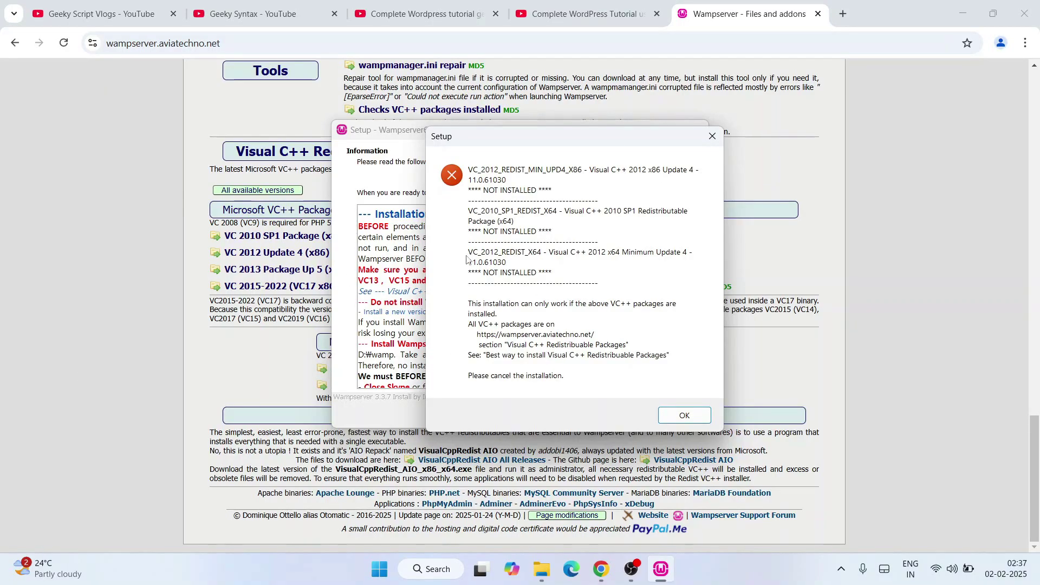
- Compare the page's x86 (32 bits) and 64-bit package headings
{"action": "key", "text": "Return"}
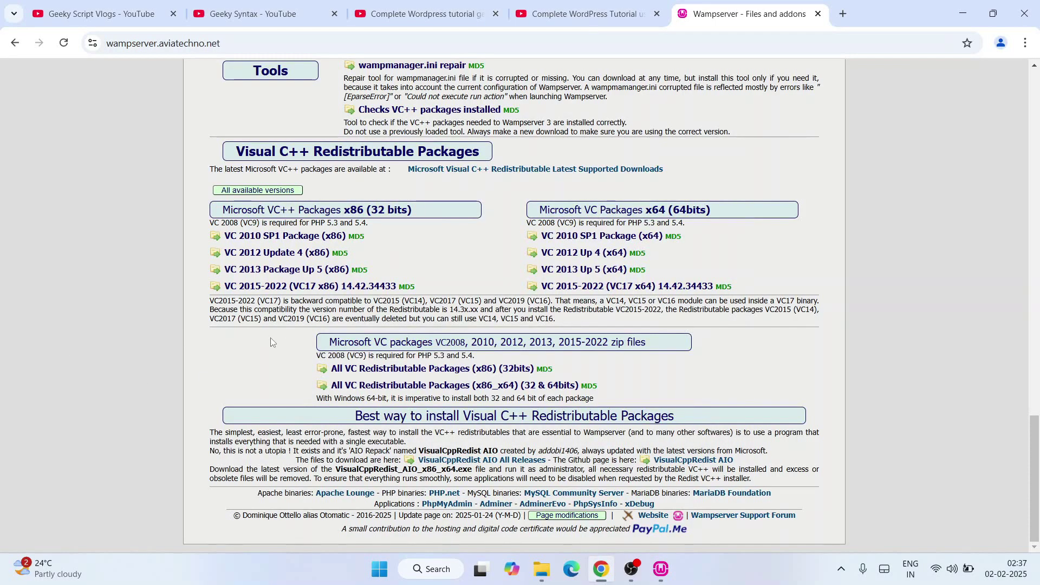
{"action": "left_click_drag", "start_coordinate": [342, 209], "coordinate": [416, 211]}
{"action": "left_click", "coordinate": [462, 244]}
{"action": "left_click_drag", "start_coordinate": [344, 210], "coordinate": [423, 213]}
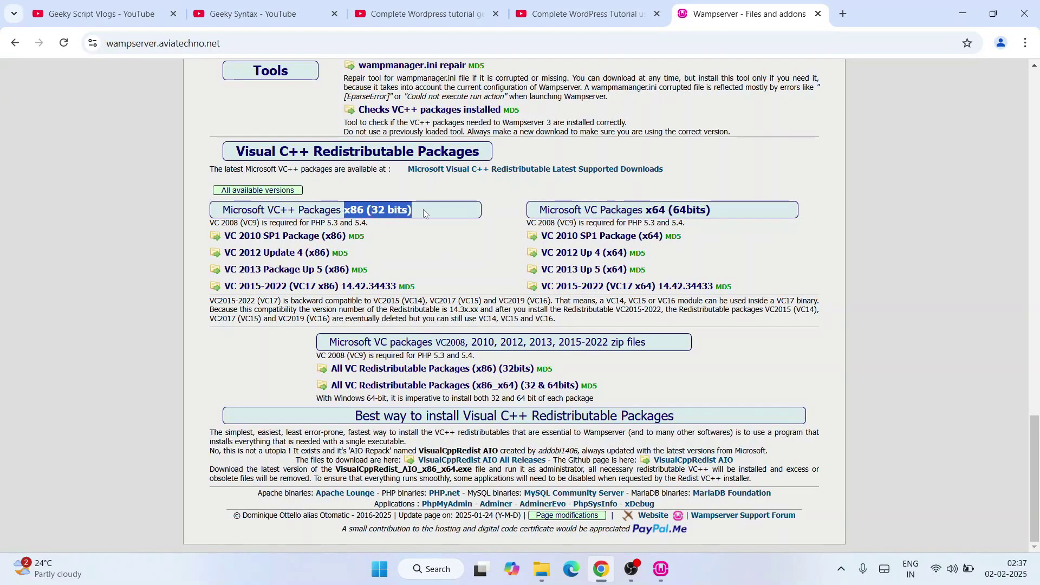
{"action": "left_click", "coordinate": [674, 224]}
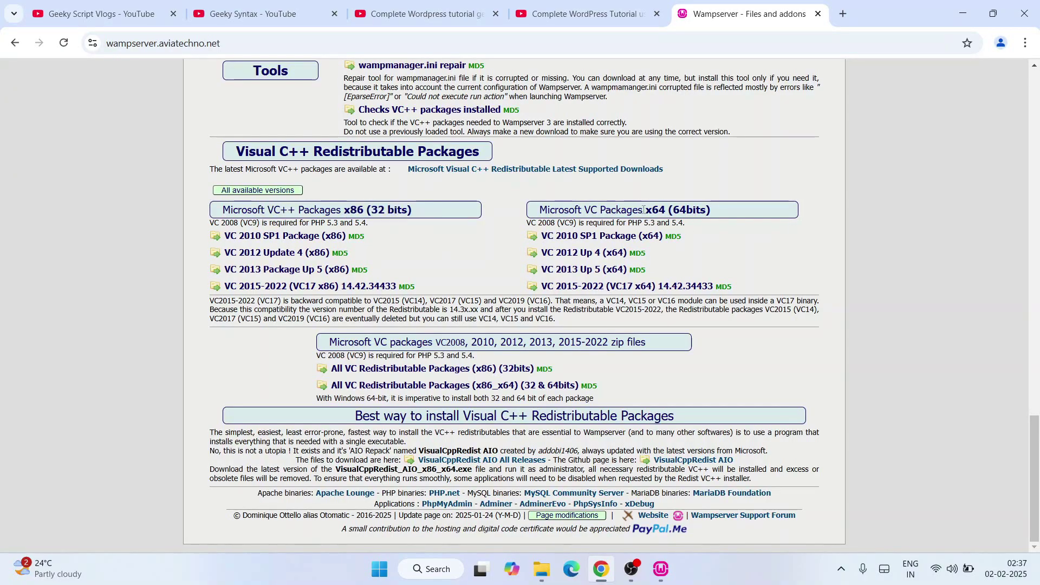
{"action": "left_click_drag", "start_coordinate": [643, 210], "coordinate": [711, 209]}
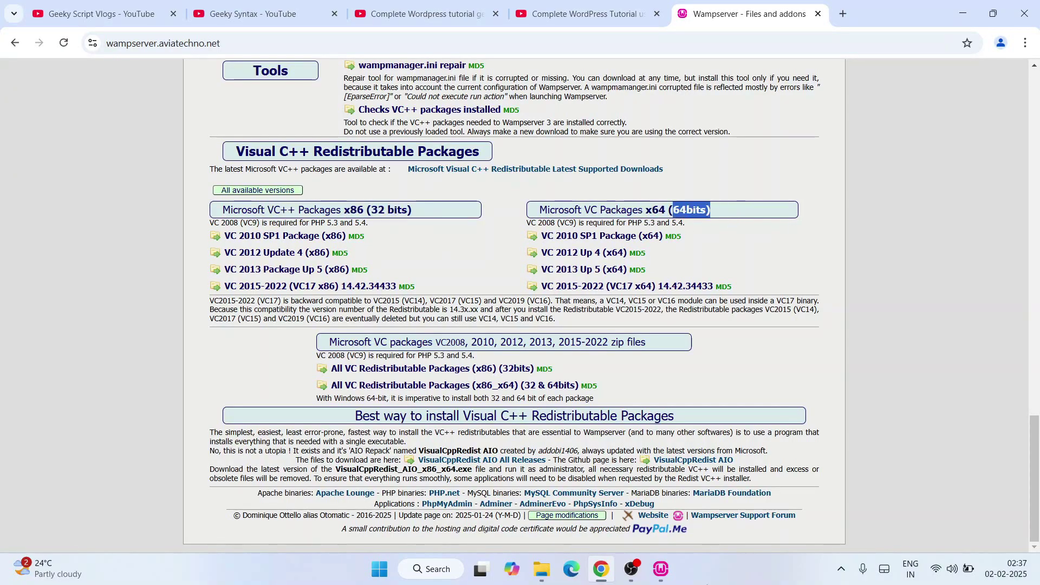
- Recheck the missing packages, then download VC 2012 Update 4 (x86) and check its progress
{"action": "left_click", "coordinate": [661, 569]}
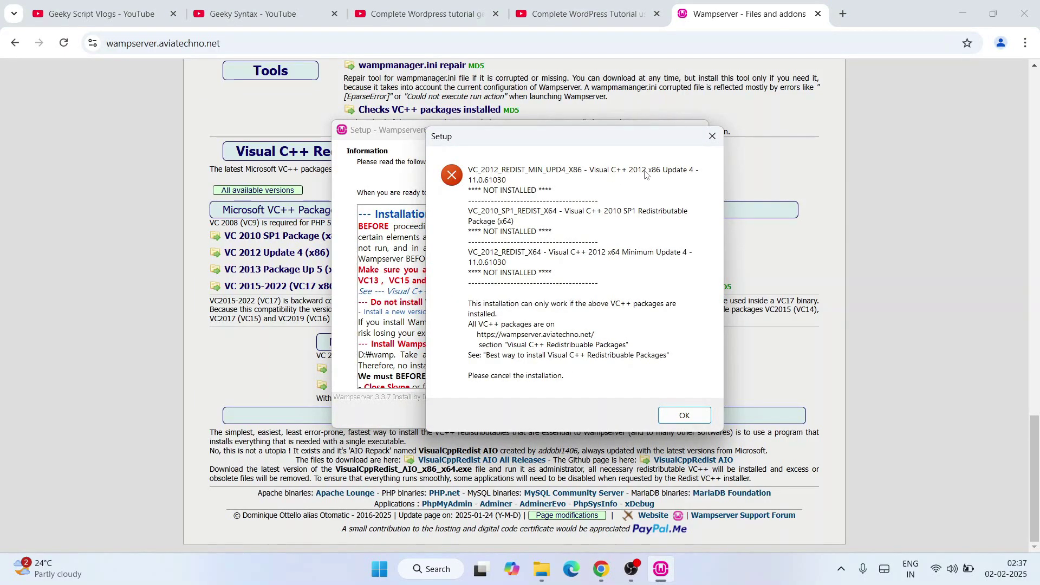
{"action": "key", "text": "Return"}
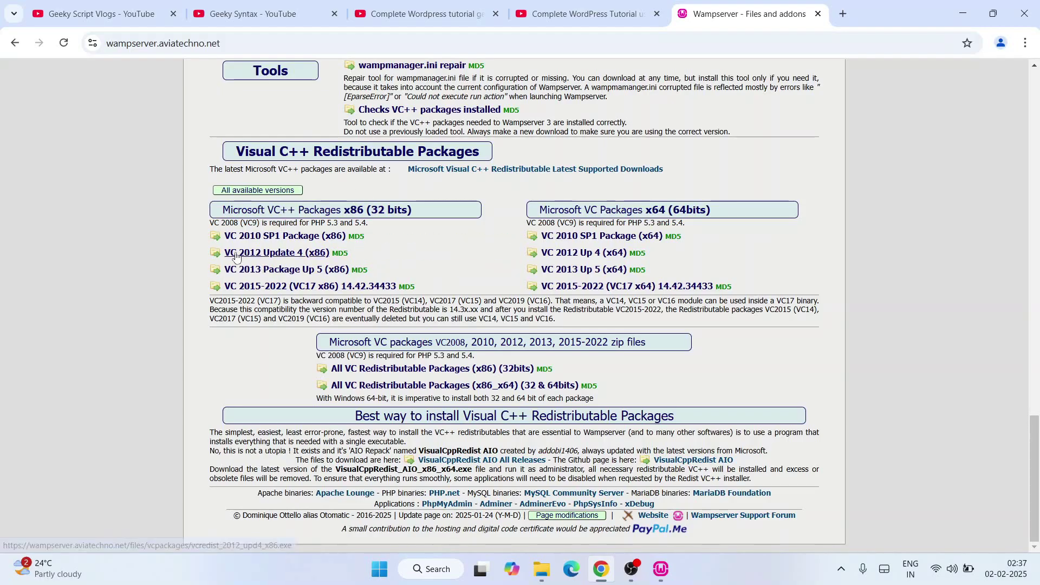
{"action": "left_click", "coordinate": [271, 257]}
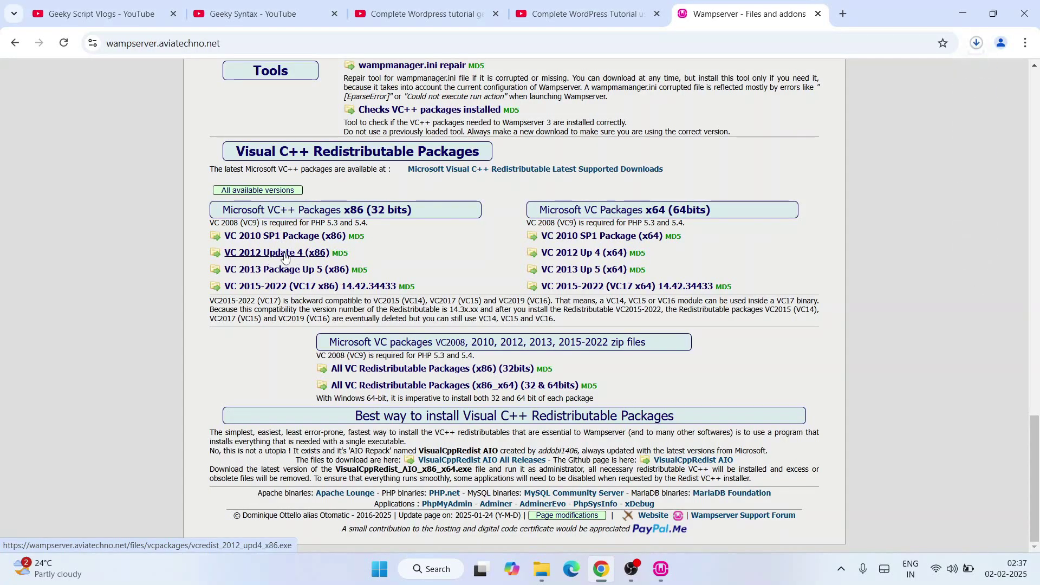
{"action": "left_click", "coordinate": [978, 43]}
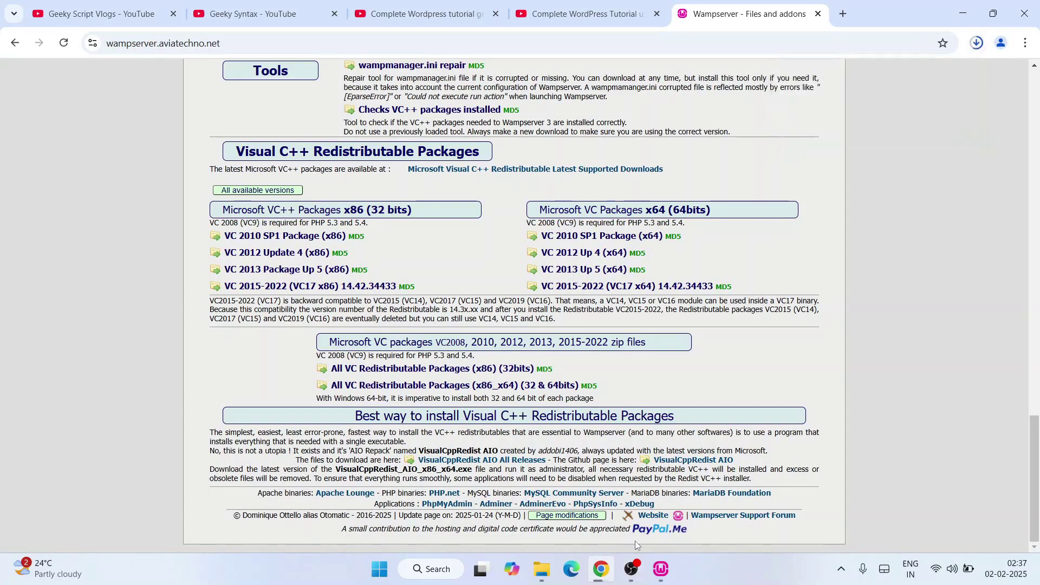
- Compare the missing packages list against the page's x64 (64bits) section
{"action": "left_click", "coordinate": [660, 570]}
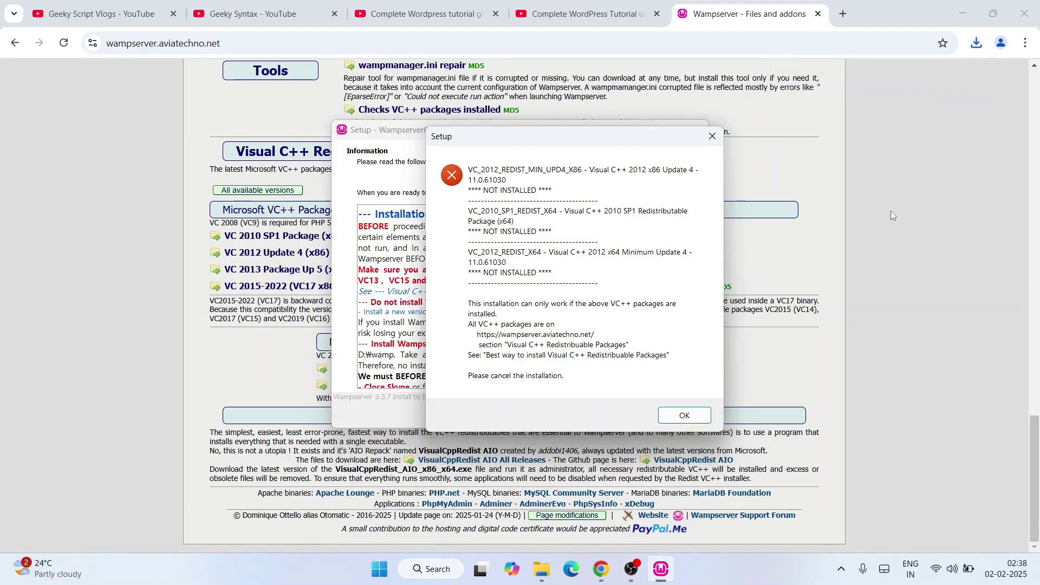
{"action": "key", "text": "Return"}
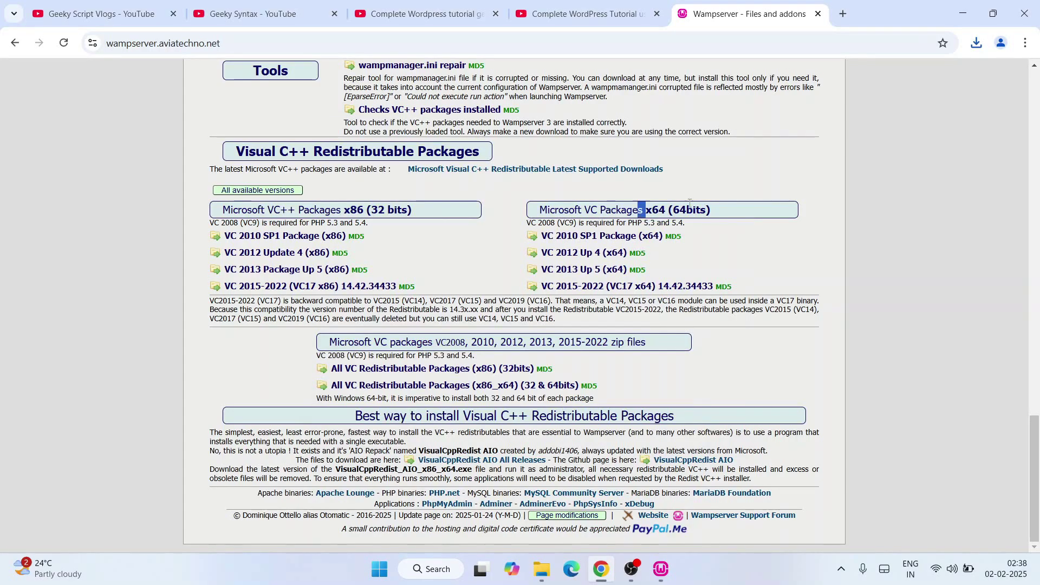
{"action": "left_click_drag", "start_coordinate": [645, 210], "coordinate": [711, 210]}
{"action": "left_click", "coordinate": [675, 210]}
{"action": "left_click", "coordinate": [660, 567]}
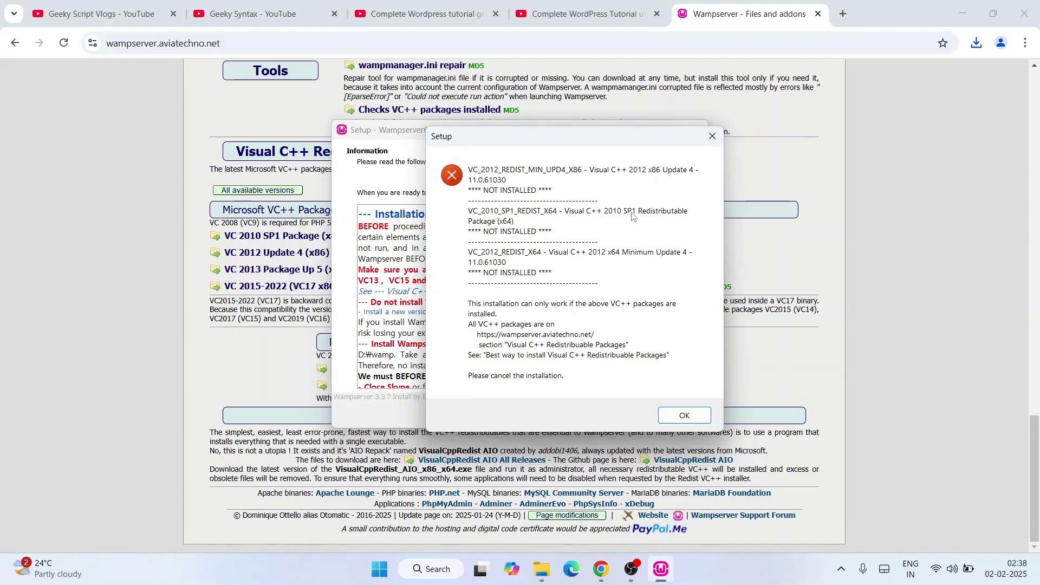
{"action": "key", "text": "alt+Tab"}
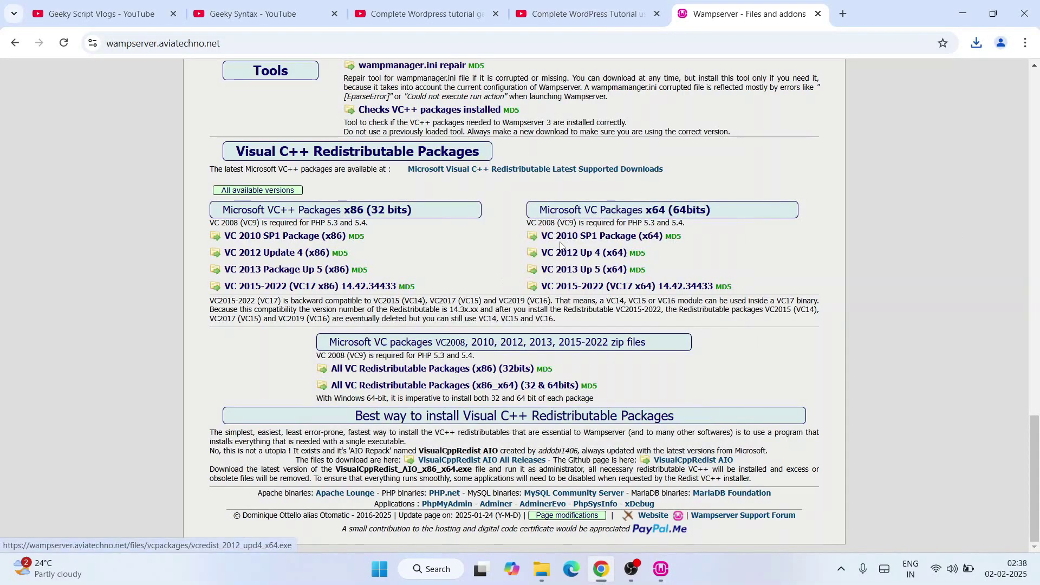
- Download the VC 2010 SP1 Package (x64) and recheck the missing packages list
{"action": "left_click", "coordinate": [619, 237]}
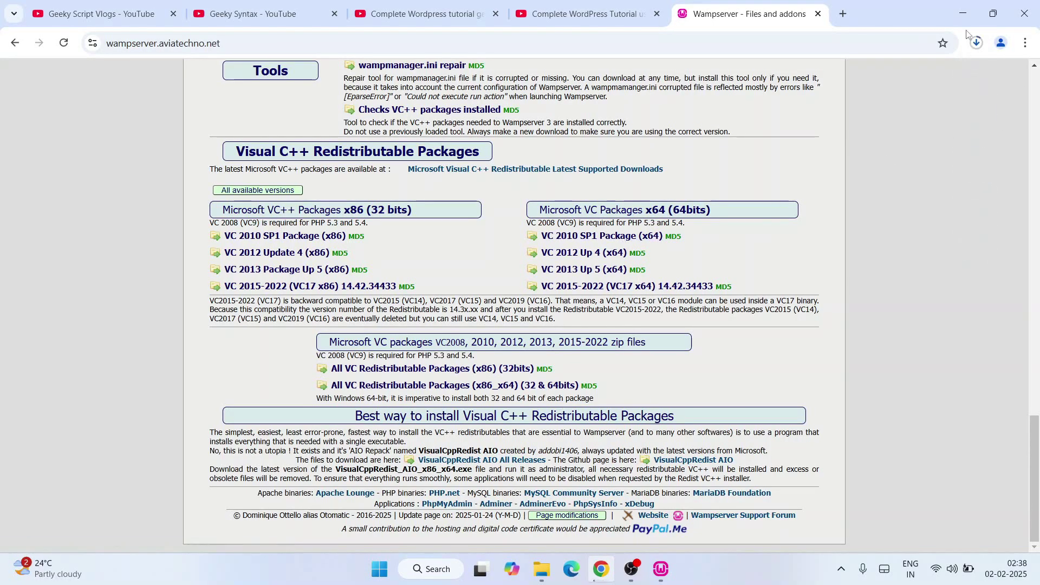
{"action": "left_click", "coordinate": [909, 292]}
{"action": "left_click", "coordinate": [661, 569]}
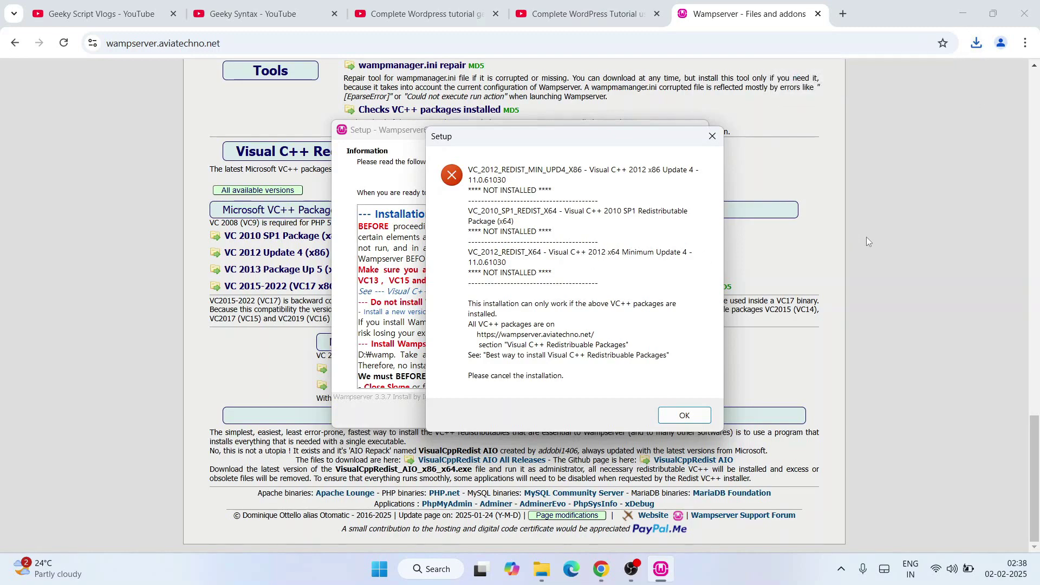
- Download VC 2012 Update 4 (x64), recheck the missing list, and confirm all three downloads finished
{"action": "key", "text": "Return"}
{"action": "left_click_drag", "start_coordinate": [647, 209], "coordinate": [729, 213]}
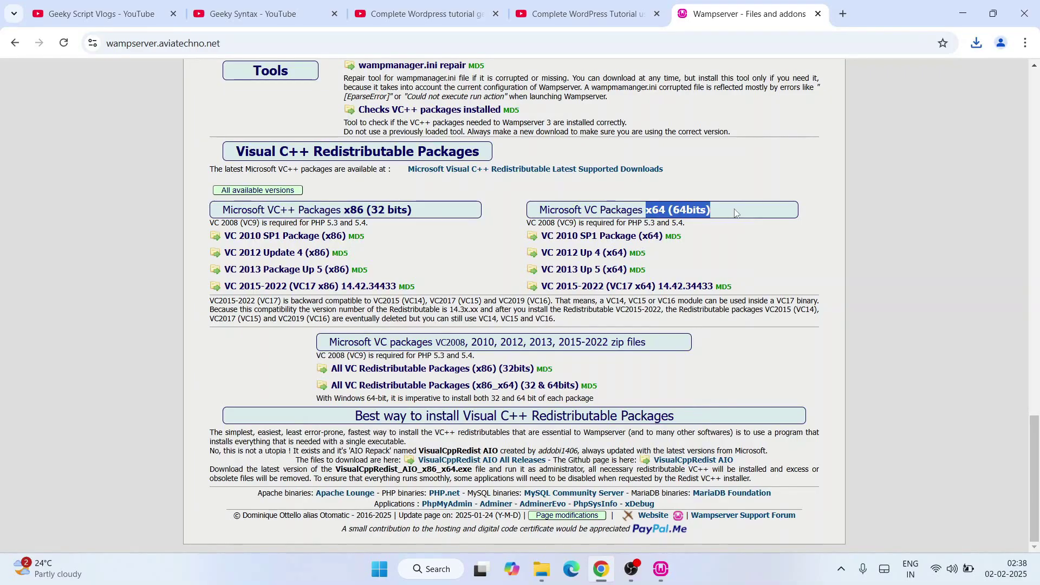
{"action": "left_click", "coordinate": [737, 214]}
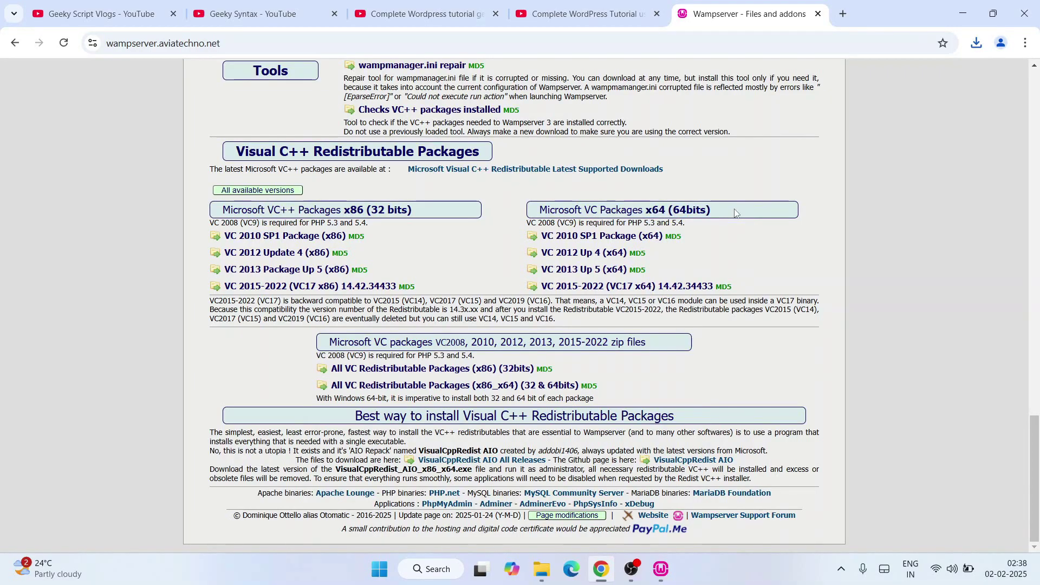
{"action": "left_click", "coordinate": [569, 254]}
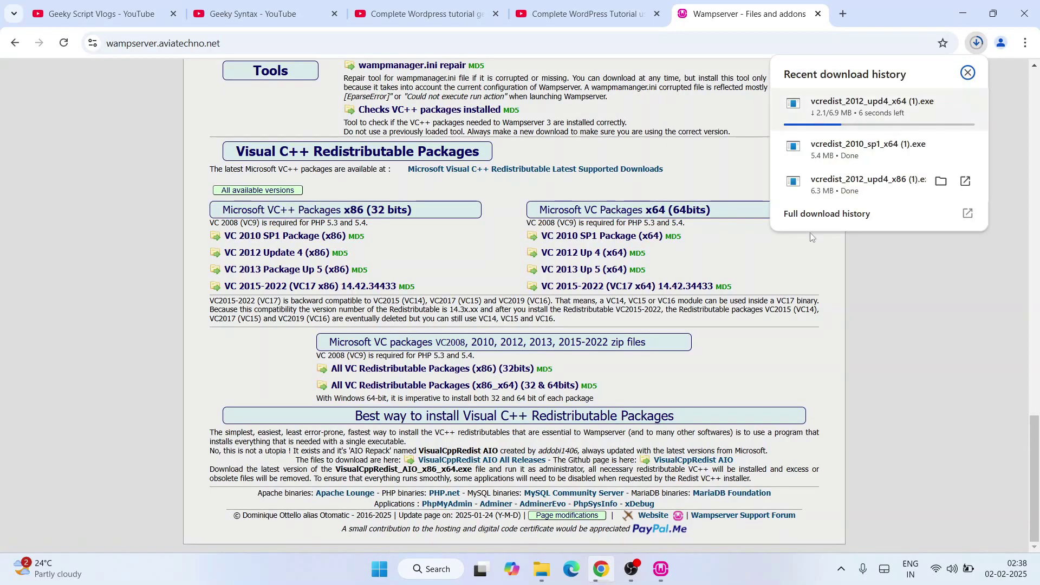
{"action": "left_click", "coordinate": [932, 302]}
{"action": "left_click", "coordinate": [661, 569]}
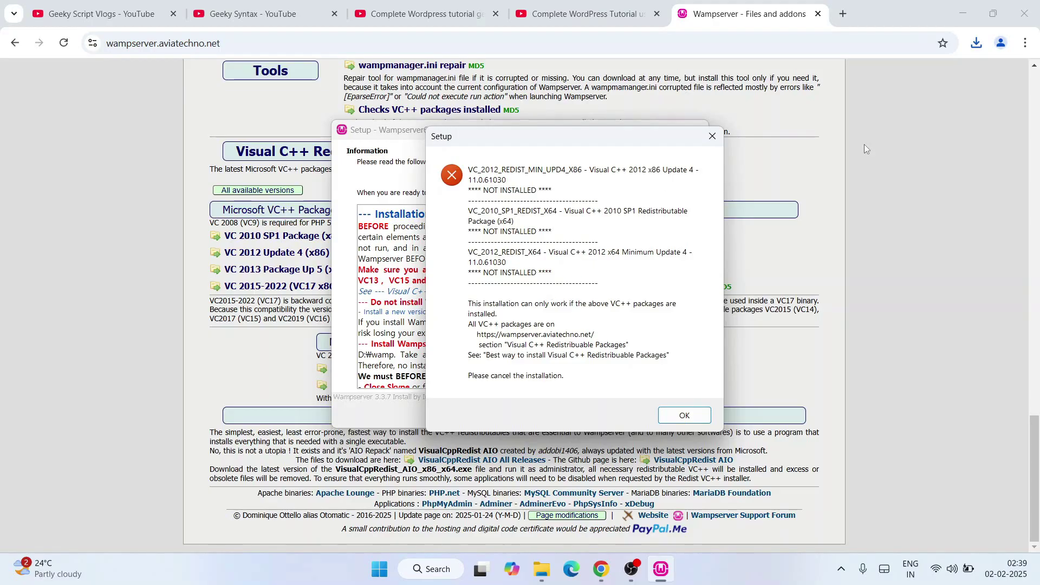
{"action": "left_click", "coordinate": [907, 184]}
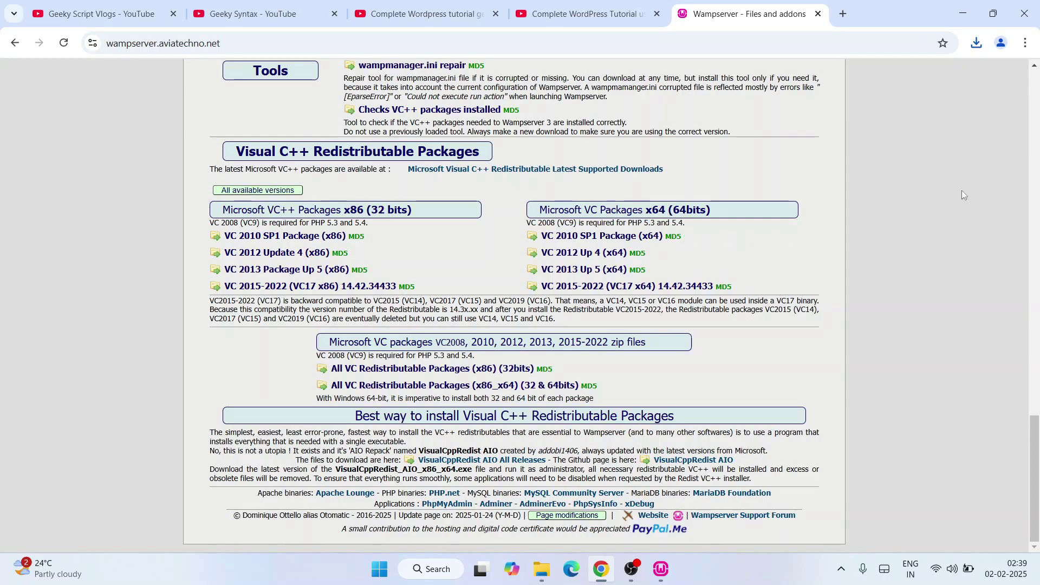
{"action": "left_click", "coordinate": [977, 42]}
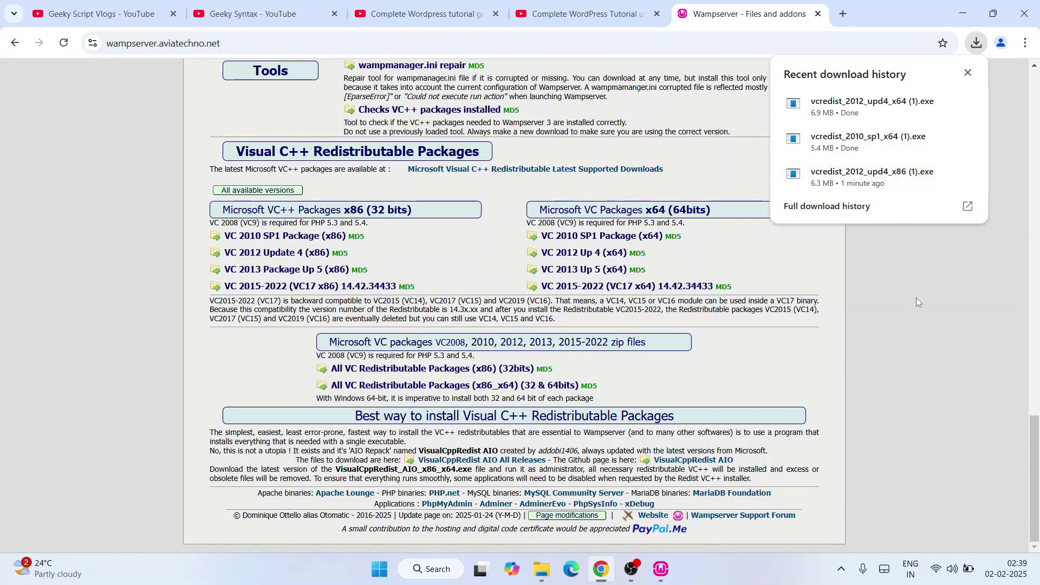
- Dismiss the missing-packages error and exit the WampServer setup
{"action": "left_click", "coordinate": [963, 13]}
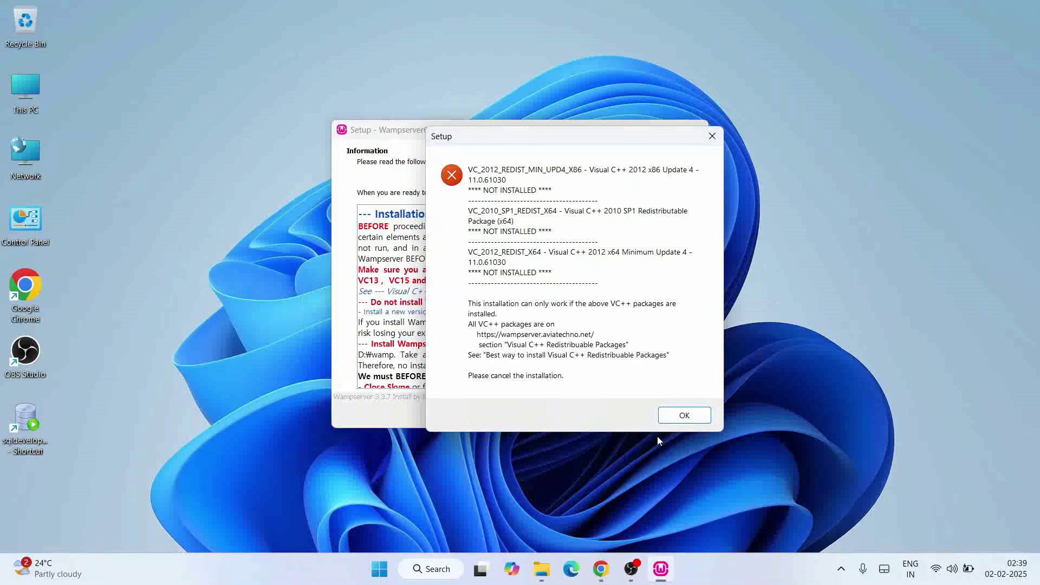
{"action": "left_click", "coordinate": [686, 417]}
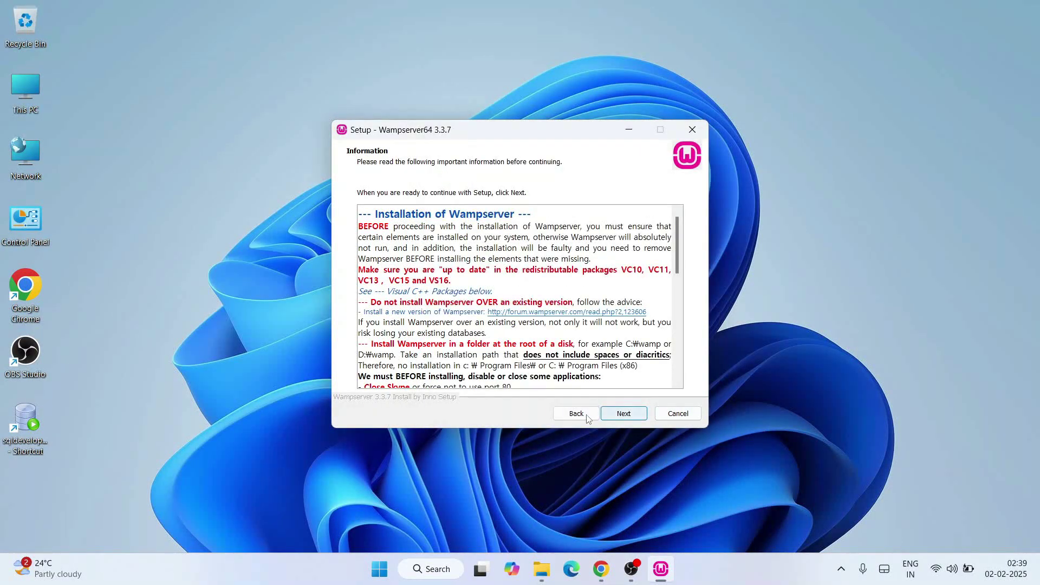
{"action": "left_click", "coordinate": [678, 416]}
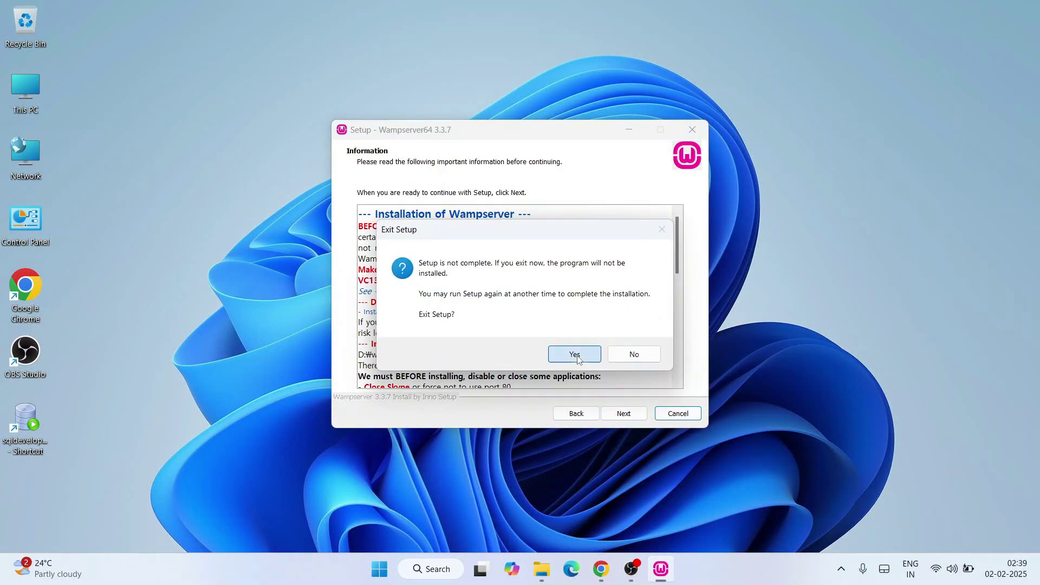
{"action": "left_click", "coordinate": [575, 355]}
- Run vcredist_2012_upd4_x64 from the downloads folder
{"action": "left_click", "coordinate": [557, 569]}
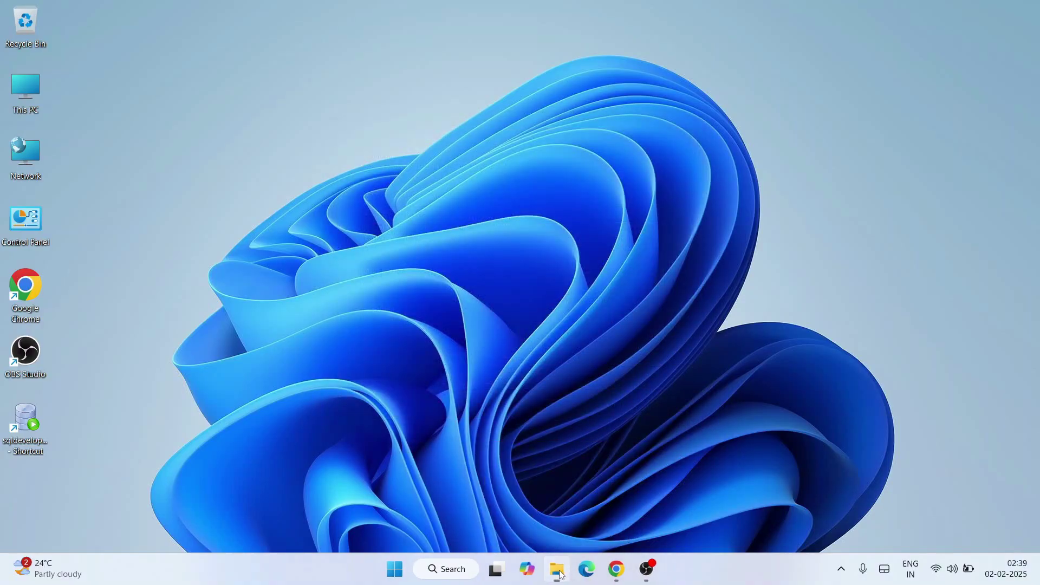
{"action": "left_click_drag", "start_coordinate": [167, 241], "coordinate": [439, 97]}
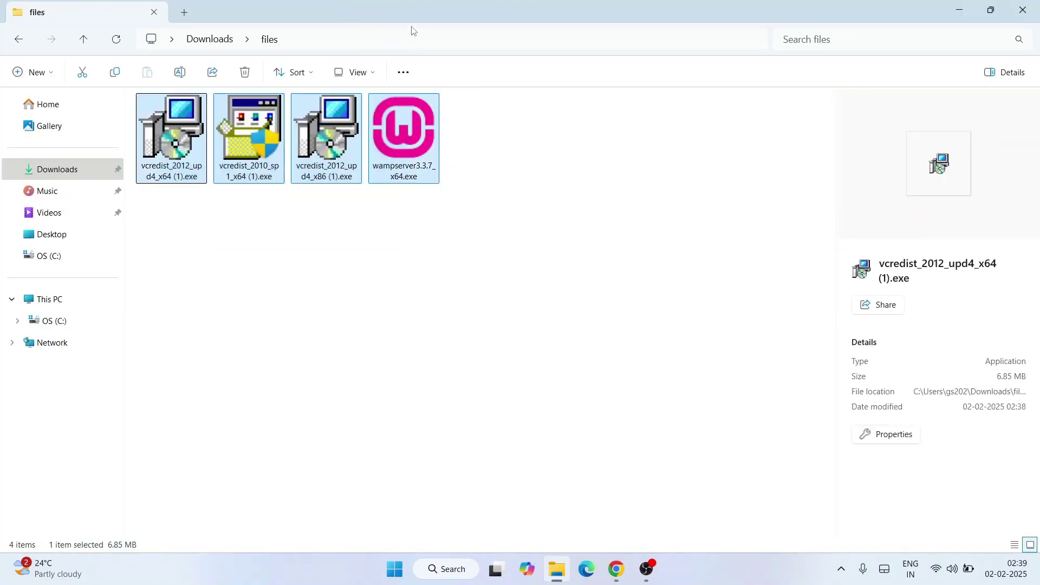
{"action": "left_click", "coordinate": [268, 304]}
{"action": "double_click", "coordinate": [180, 142]}
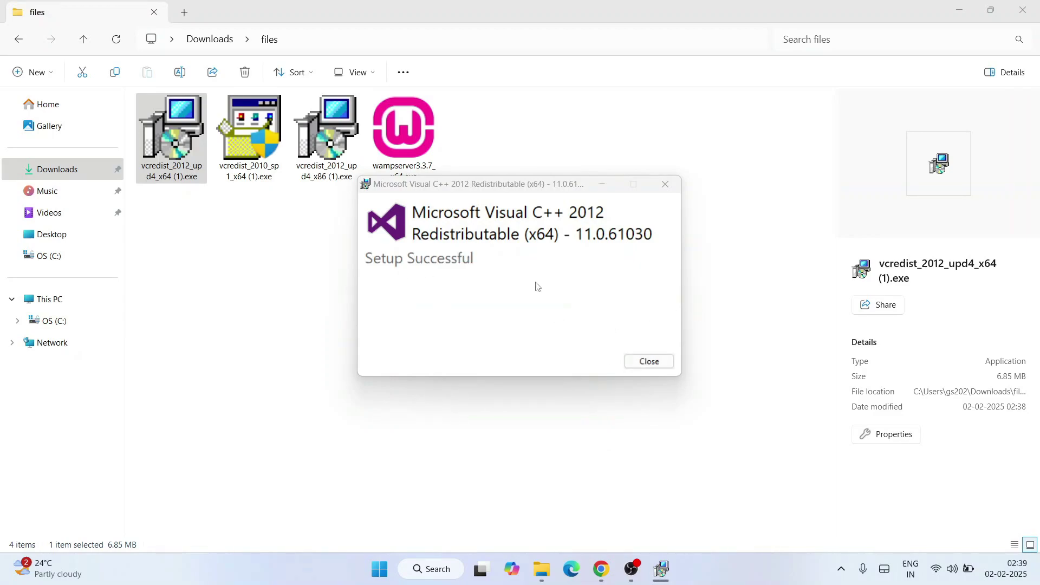
- Install the Visual C++ 2010 SP1 x64 redistributable, accepting its license terms
{"action": "left_click", "coordinate": [649, 362]}
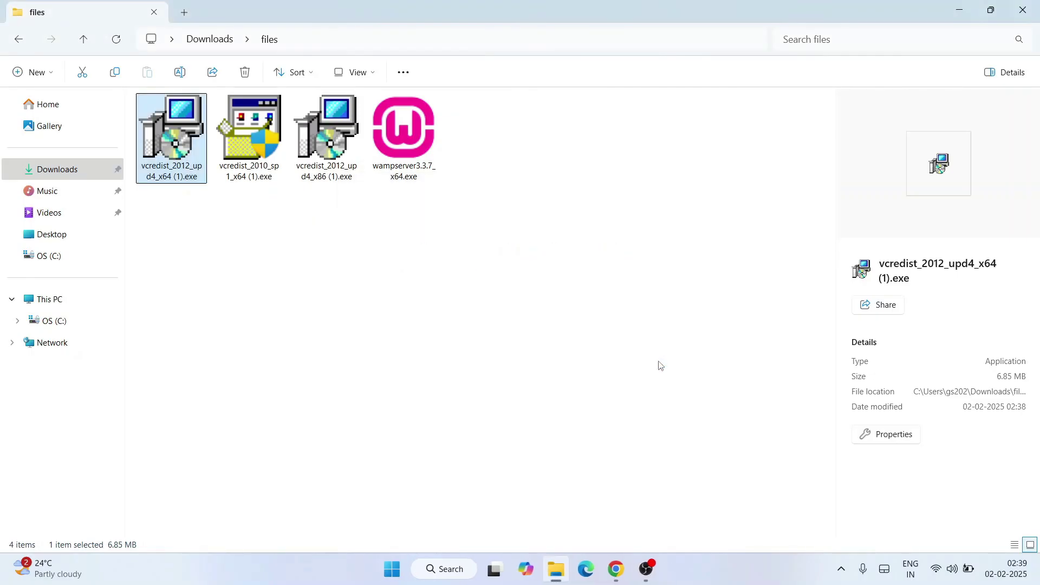
{"action": "left_click", "coordinate": [248, 139]}
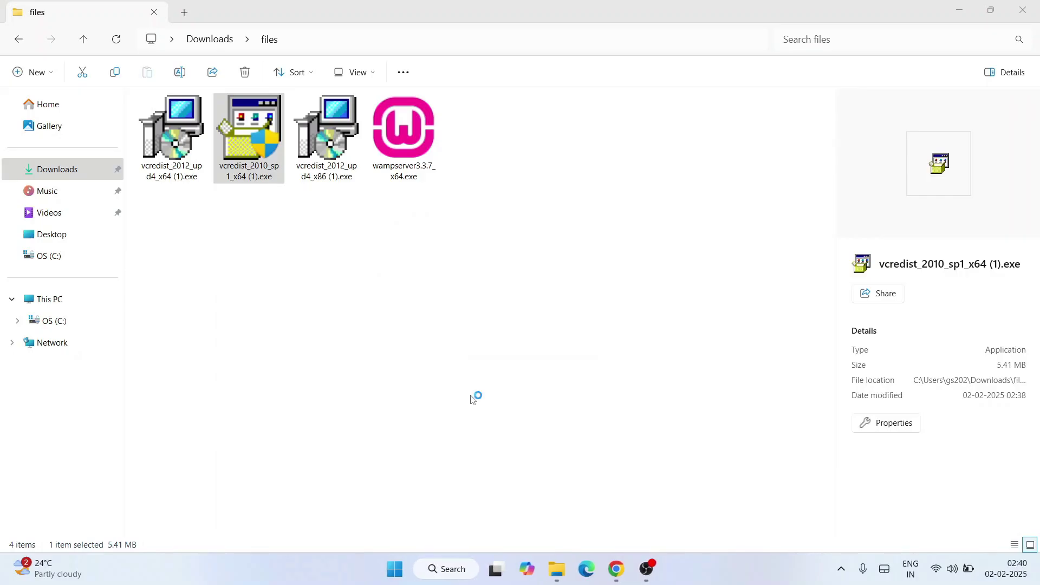
{"action": "left_click", "coordinate": [413, 318]}
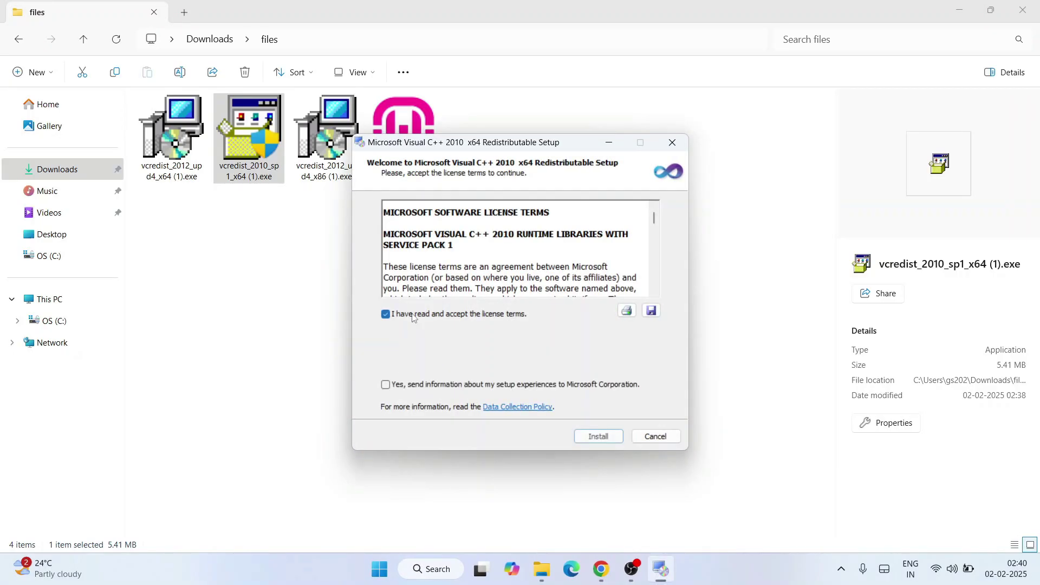
{"action": "left_click", "coordinate": [597, 436]}
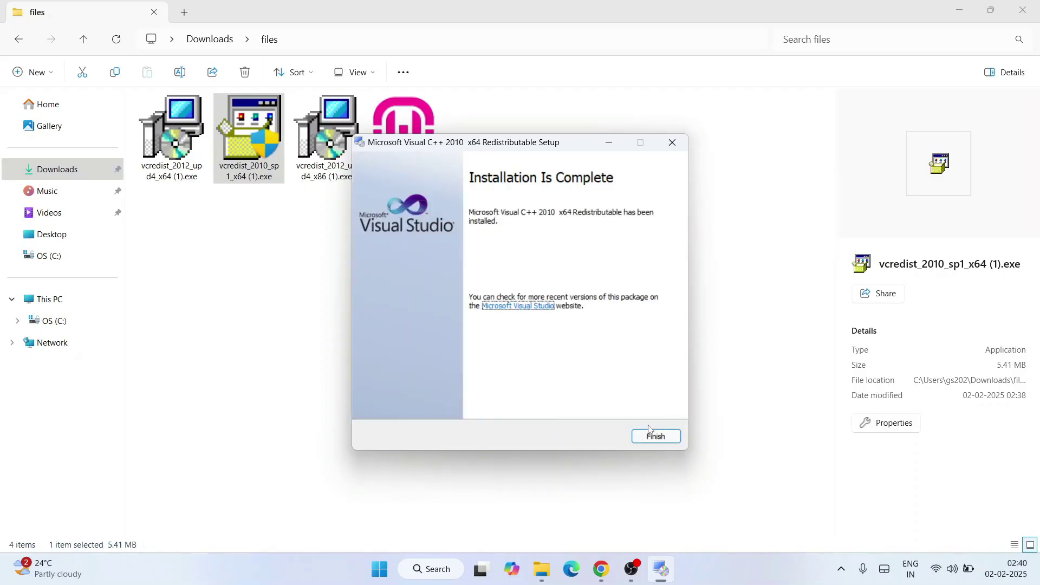
{"action": "left_click", "coordinate": [655, 437]}
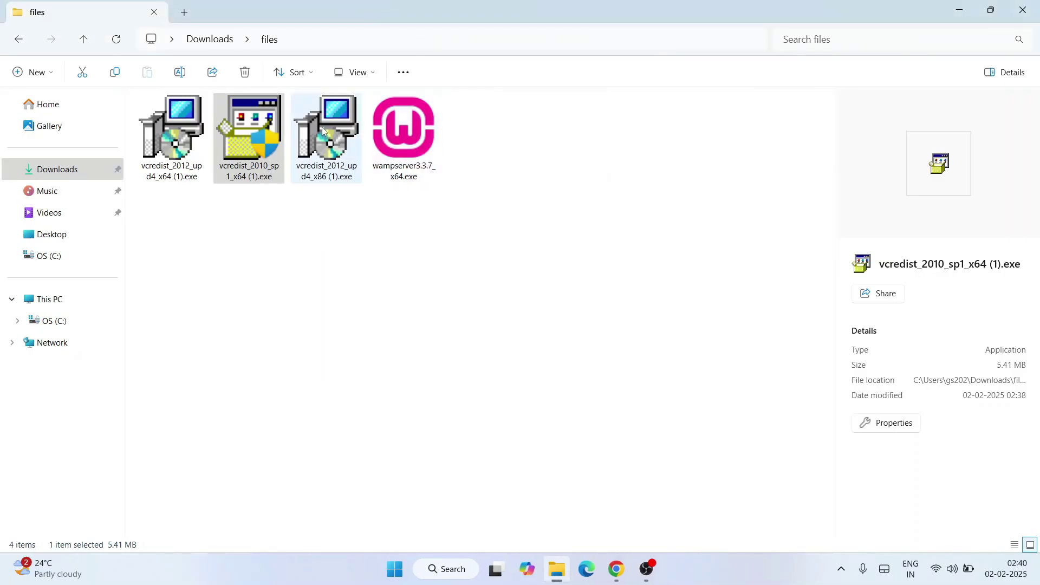
- Install the Visual C++ 2012 x86 redistributable, then select the four downloaded files
{"action": "left_click", "coordinate": [326, 139]}
{"action": "double_click", "coordinate": [315, 130]}
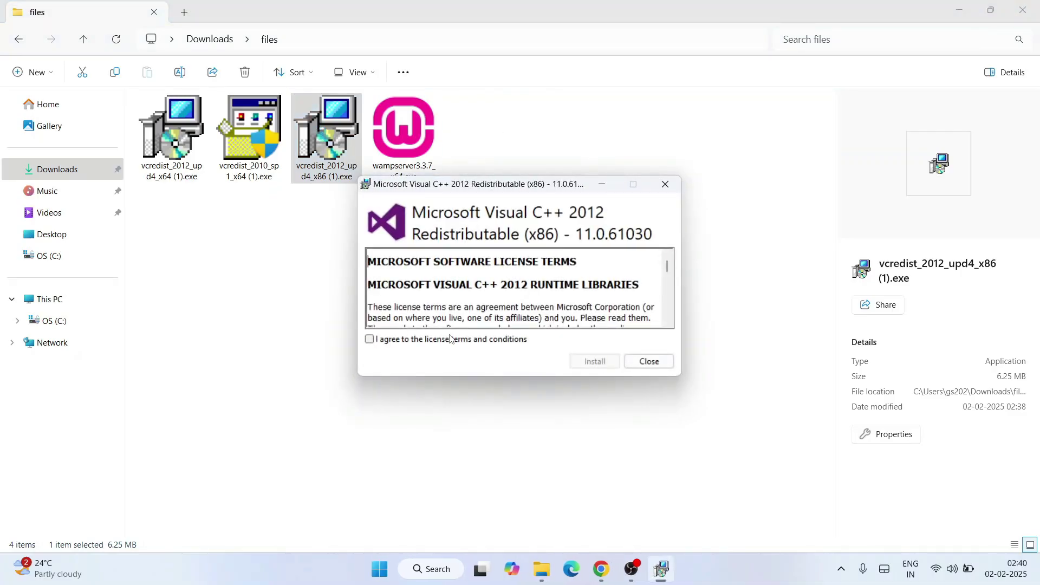
{"action": "left_click", "coordinate": [595, 361]}
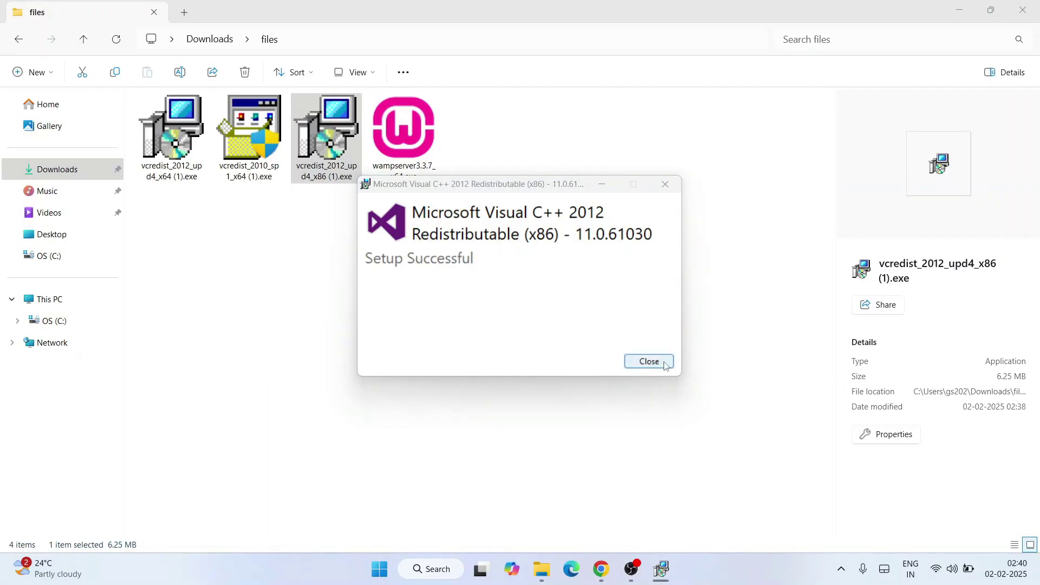
{"action": "left_click", "coordinate": [648, 362]}
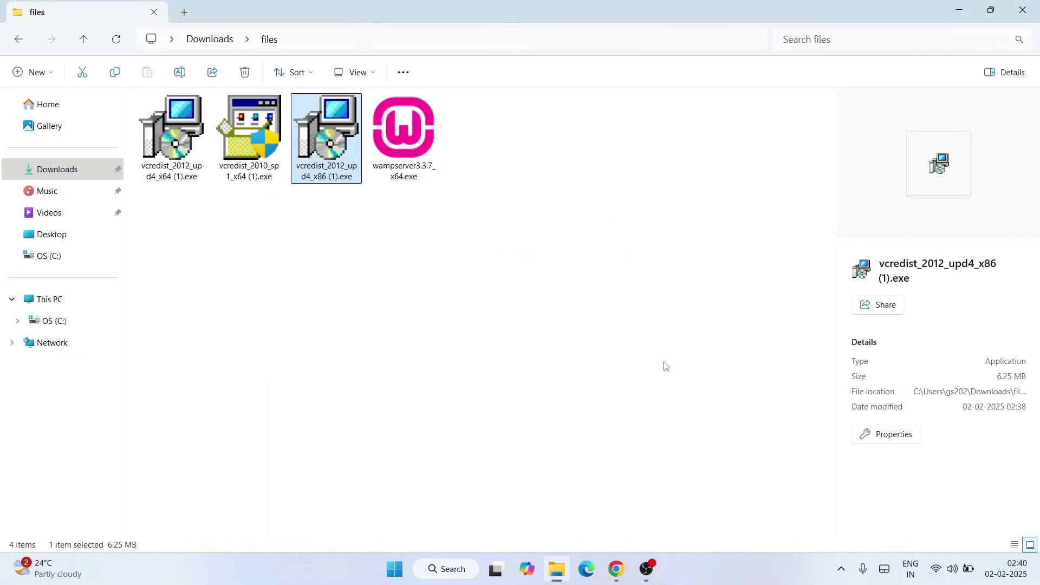
{"action": "left_click_drag", "start_coordinate": [159, 235], "coordinate": [423, 94]}
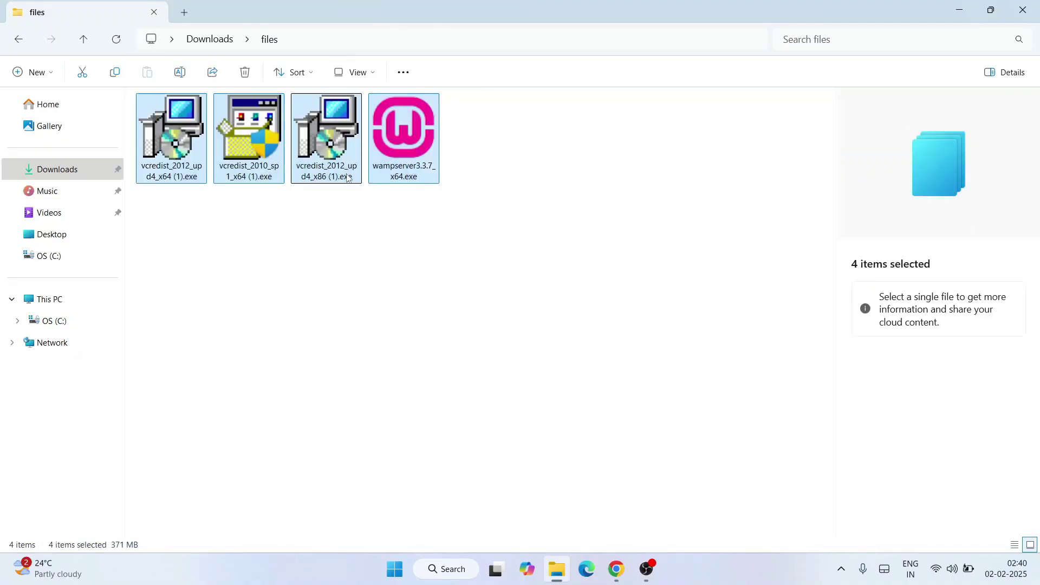
- Run wampserver3.3.7_x64.exe in English and advance past the license to the c:\wamp64 destination page
{"action": "left_click", "coordinate": [345, 253]}
{"action": "left_click", "coordinate": [406, 122]}
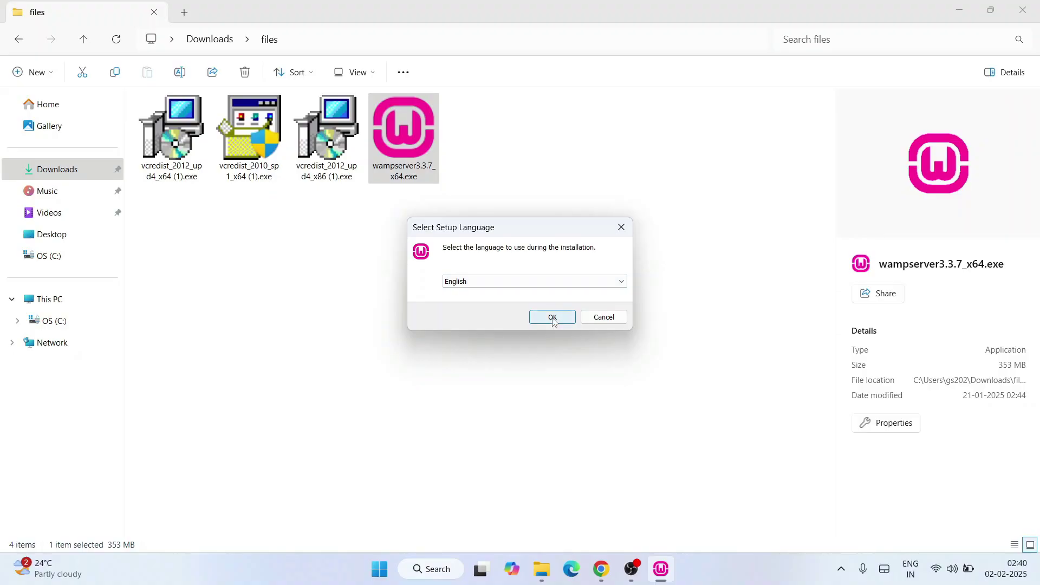
{"action": "left_click", "coordinate": [553, 318]}
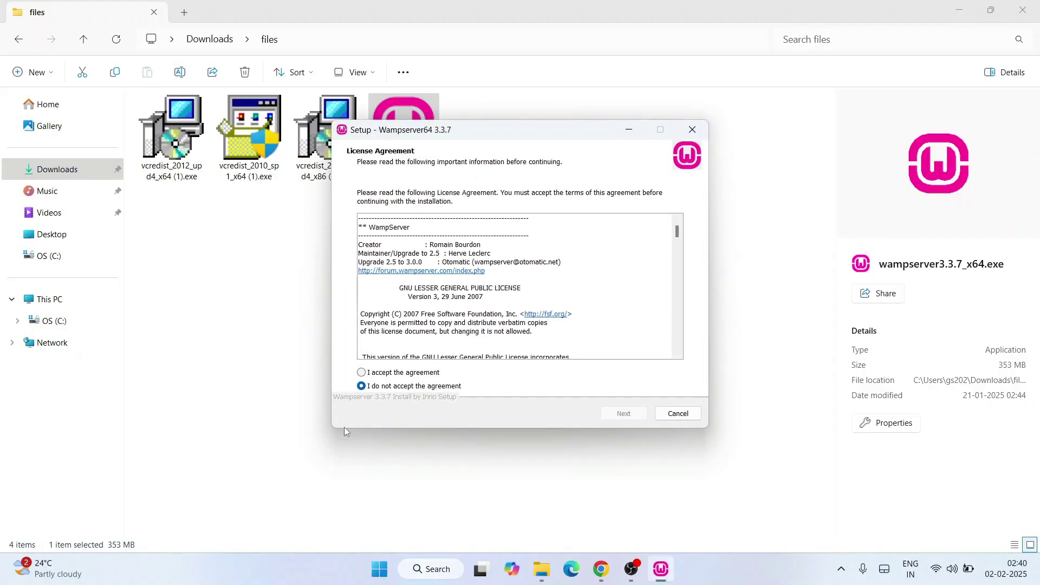
{"action": "scroll", "coordinate": [520, 326], "scroll_direction": "down", "scroll_amount": 5}
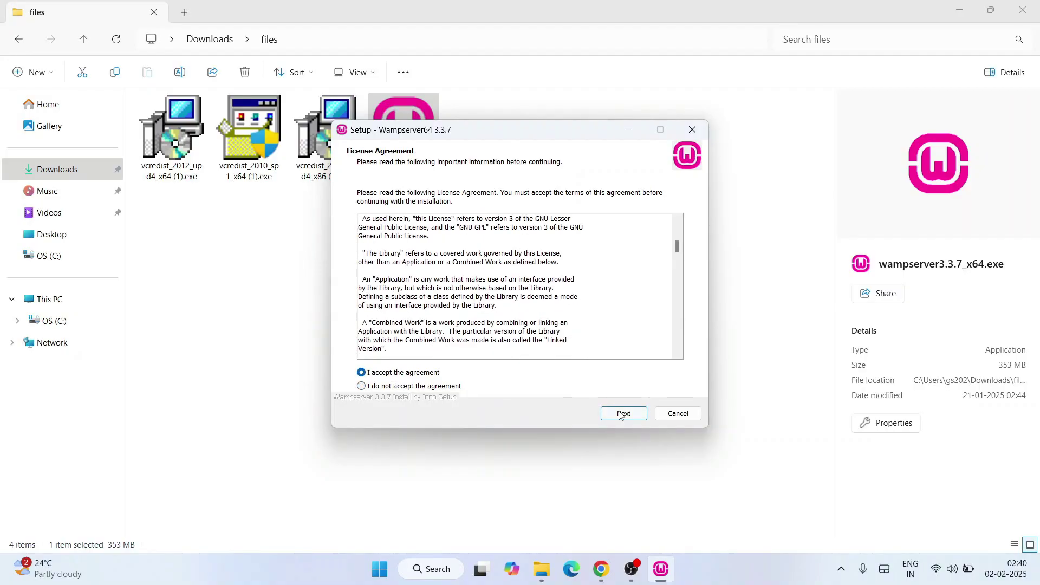
{"action": "left_click", "coordinate": [623, 413]}
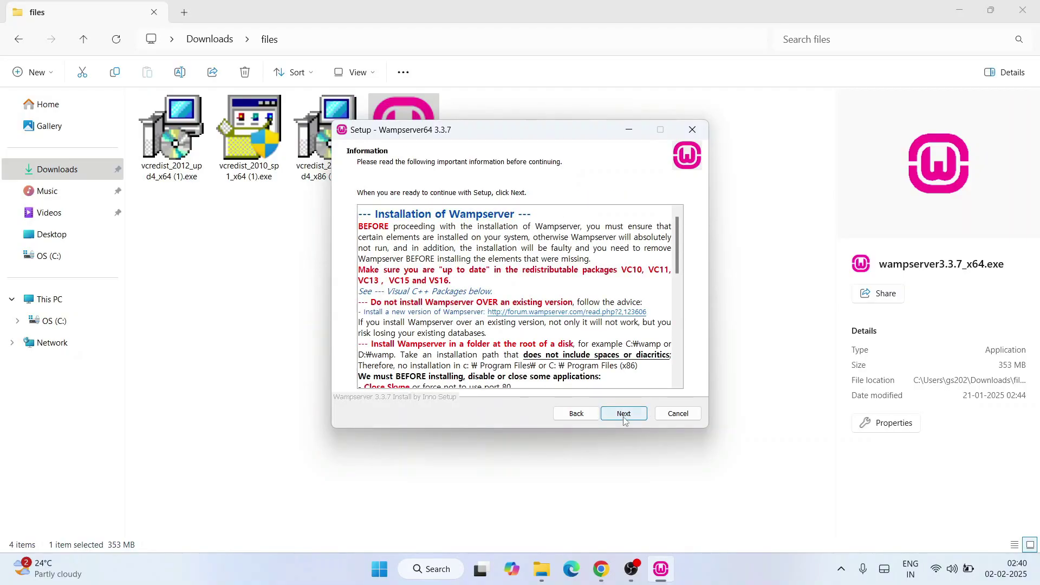
{"action": "left_click", "coordinate": [623, 413]}
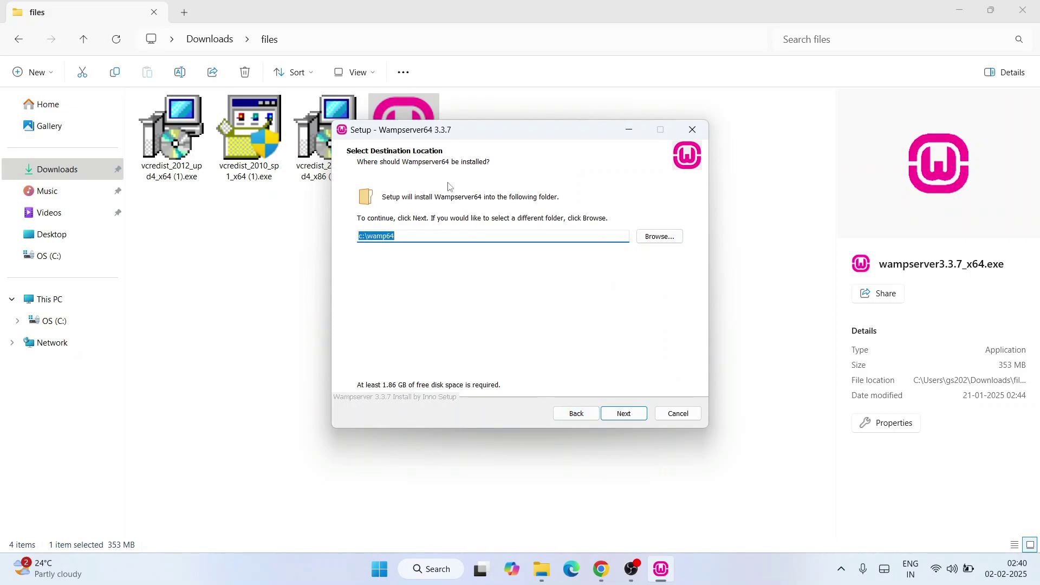
{"action": "left_click", "coordinate": [957, 10]}
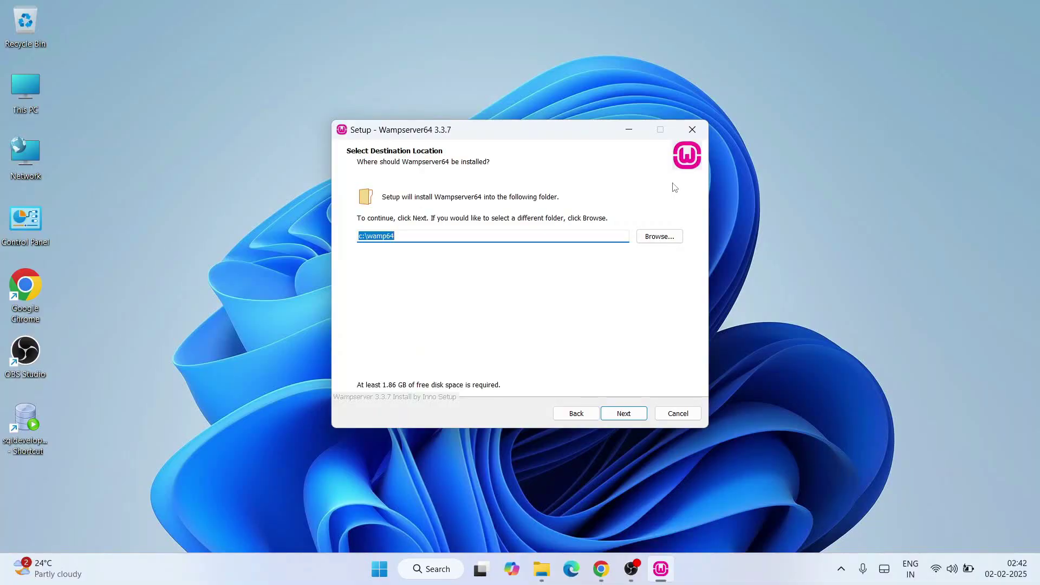
- Browse the Geeky Script Vlogs, Geeky Syntax and WordPress search tabs, ending on the WordPress playlist
{"action": "left_click", "coordinate": [601, 568]}
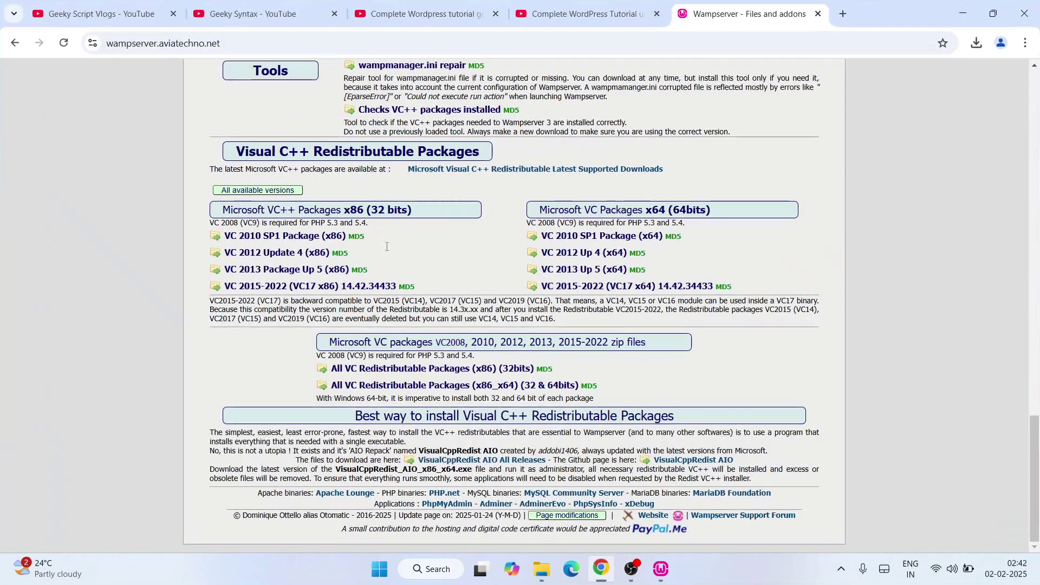
{"action": "left_click", "coordinate": [101, 14]}
{"action": "left_click", "coordinate": [253, 14]}
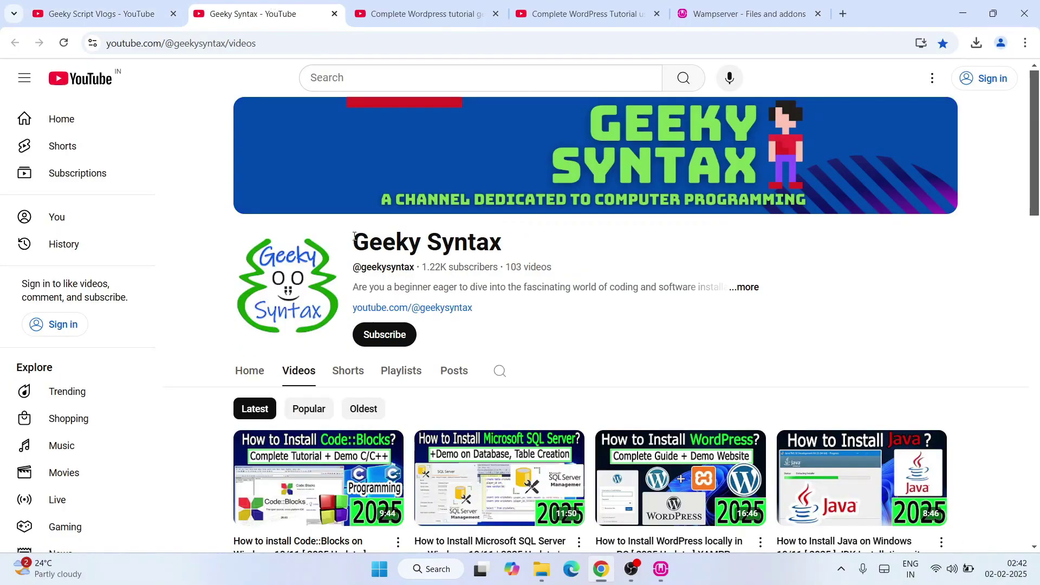
{"action": "triple_click", "coordinate": [427, 241]}
{"action": "scroll", "coordinate": [640, 256], "scroll_direction": "up", "scroll_amount": 1}
{"action": "left_click", "coordinate": [427, 13]}
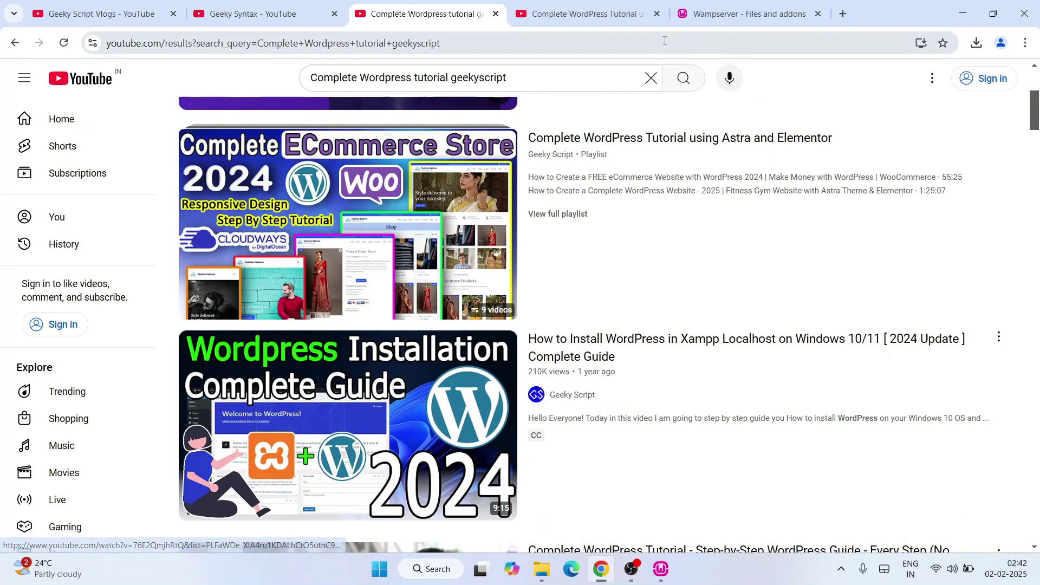
{"action": "left_click", "coordinate": [583, 14]}
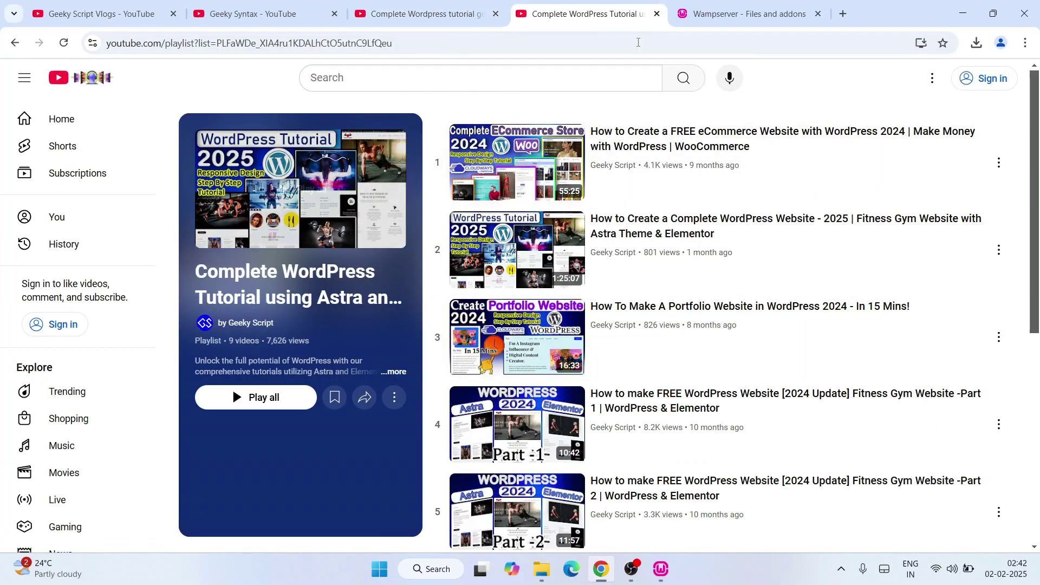
{"action": "scroll", "coordinate": [999, 382], "scroll_direction": "down", "scroll_amount": 1}
{"action": "scroll", "coordinate": [999, 382], "scroll_direction": "up", "scroll_amount": 1}
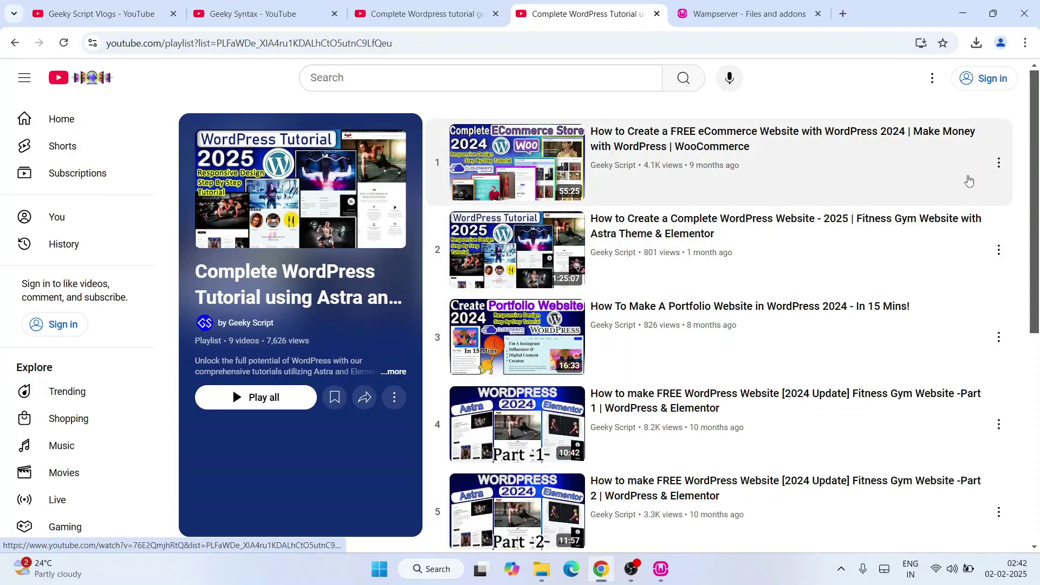
{"action": "scroll", "coordinate": [841, 317], "scroll_direction": "down", "scroll_amount": 1}
{"action": "scroll", "coordinate": [841, 317], "scroll_direction": "down", "scroll_amount": 3}
{"action": "scroll", "coordinate": [841, 317], "scroll_direction": "up", "scroll_amount": 4}
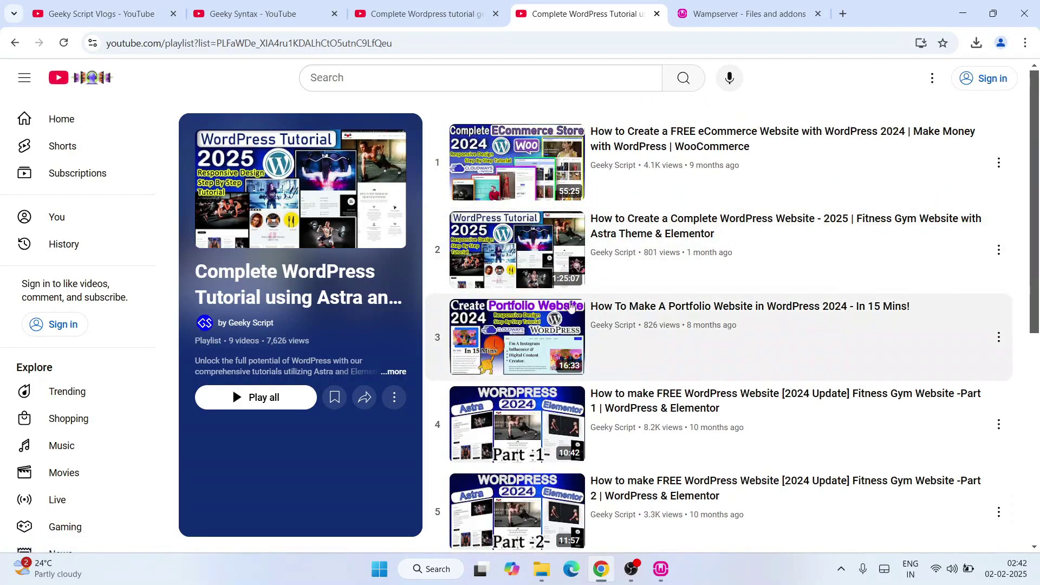